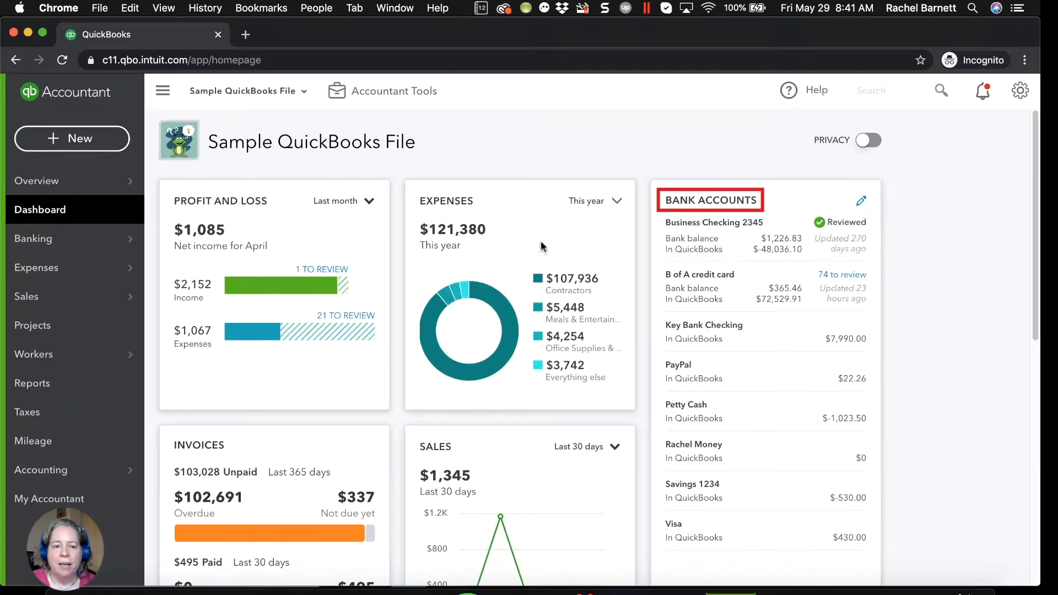
Open the Banking page and go to the B of A credit card transactions awaiting review.
{"action": "mouse_move", "coordinate": [69, 243]}
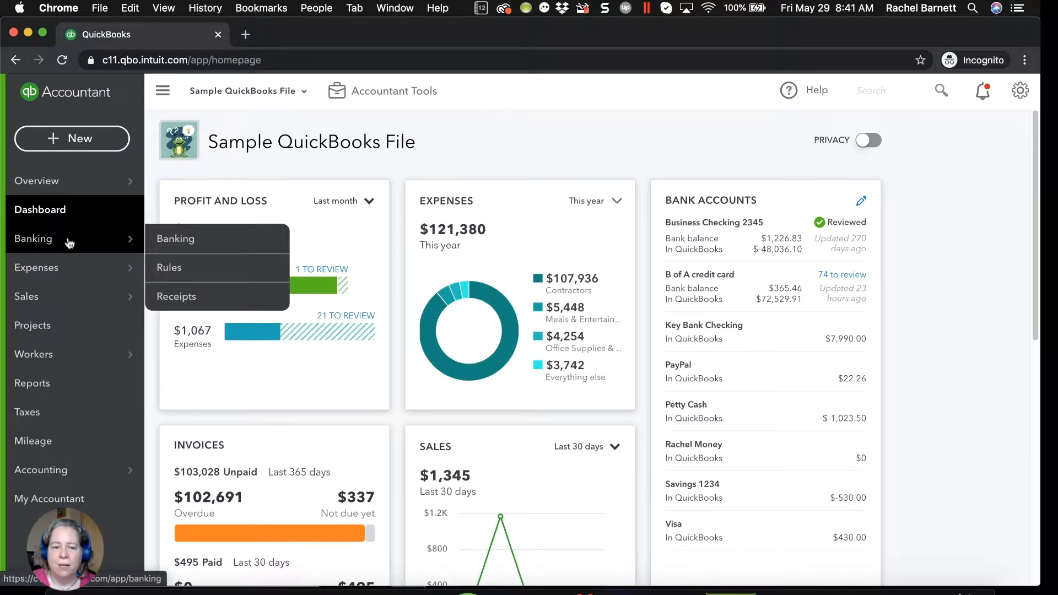
{"action": "left_click", "coordinate": [167, 241]}
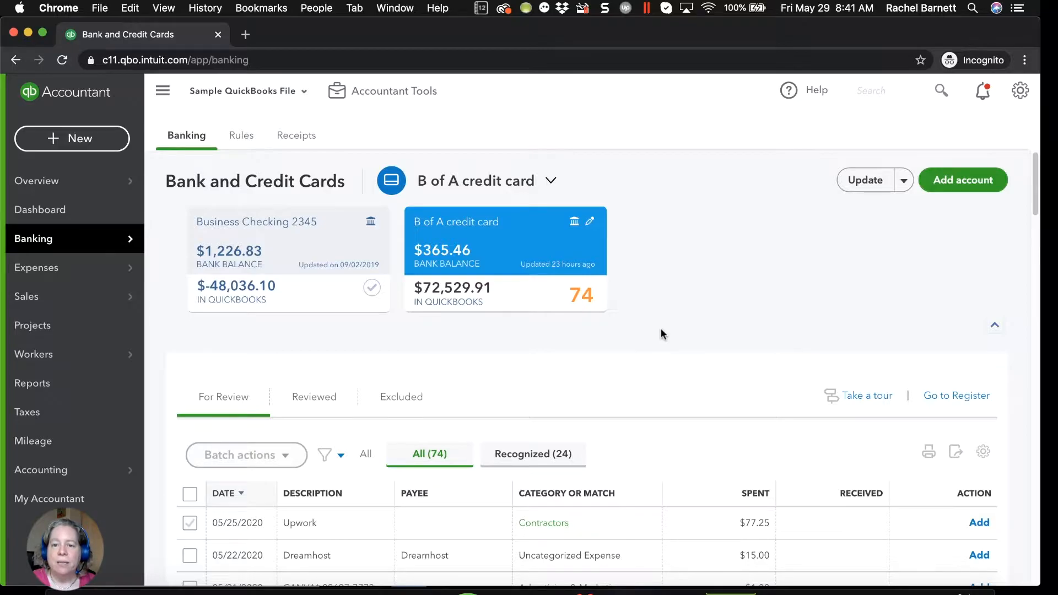
{"action": "scroll", "coordinate": [660, 333], "scroll_direction": "down", "scroll_amount": 2}
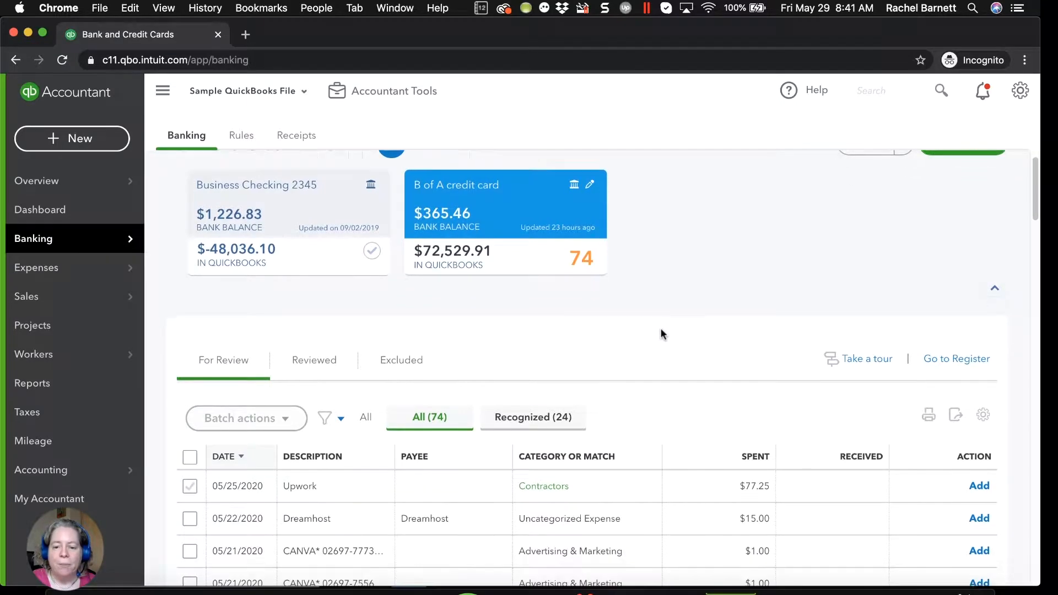
{"action": "scroll", "coordinate": [654, 417], "scroll_direction": "down", "scroll_amount": 1}
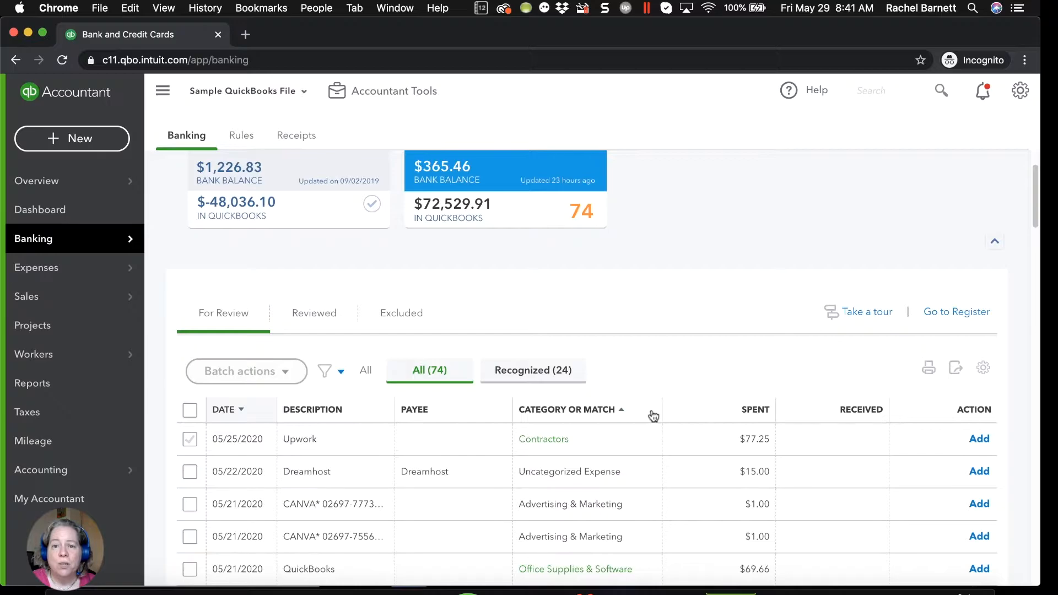
{"action": "scroll", "coordinate": [652, 413], "scroll_direction": "down", "scroll_amount": 4}
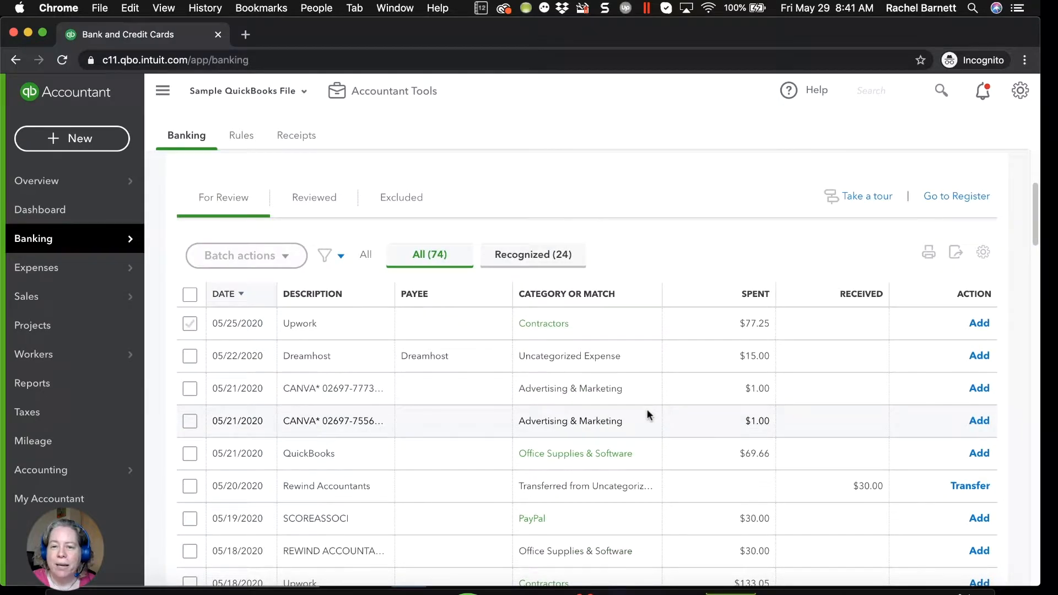
Examine the suggested handling and received amount of the 05/20/2020 Rewind Accountants transaction.
{"action": "left_click", "coordinate": [704, 487]}
{"action": "scroll", "coordinate": [704, 487], "scroll_direction": "down", "scroll_amount": 2}
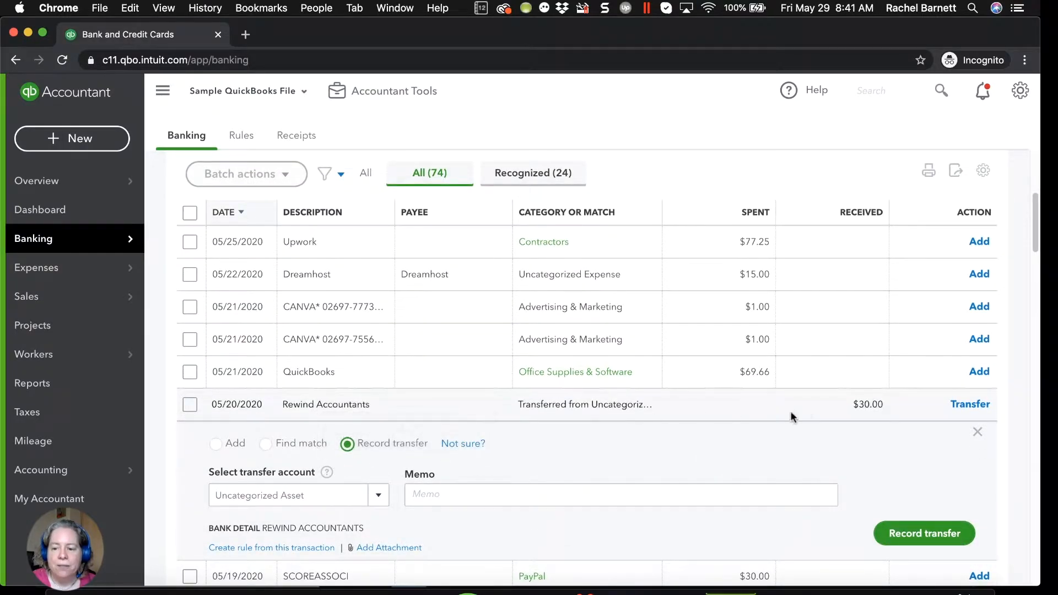
{"action": "left_click_drag", "start_coordinate": [851, 404], "coordinate": [883, 406]}
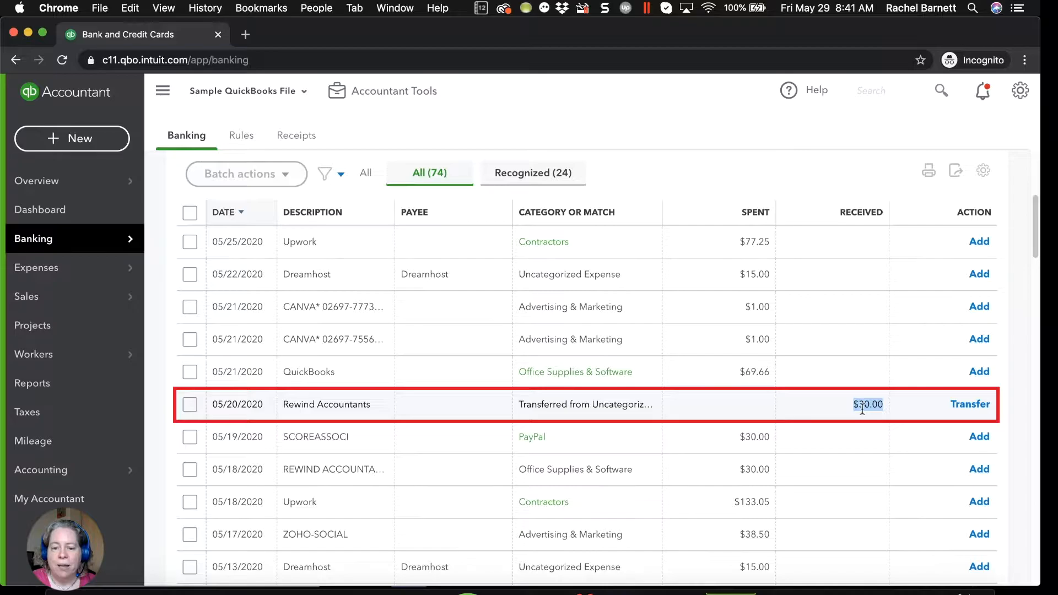
{"action": "scroll", "coordinate": [742, 405], "scroll_direction": "up", "scroll_amount": 5}
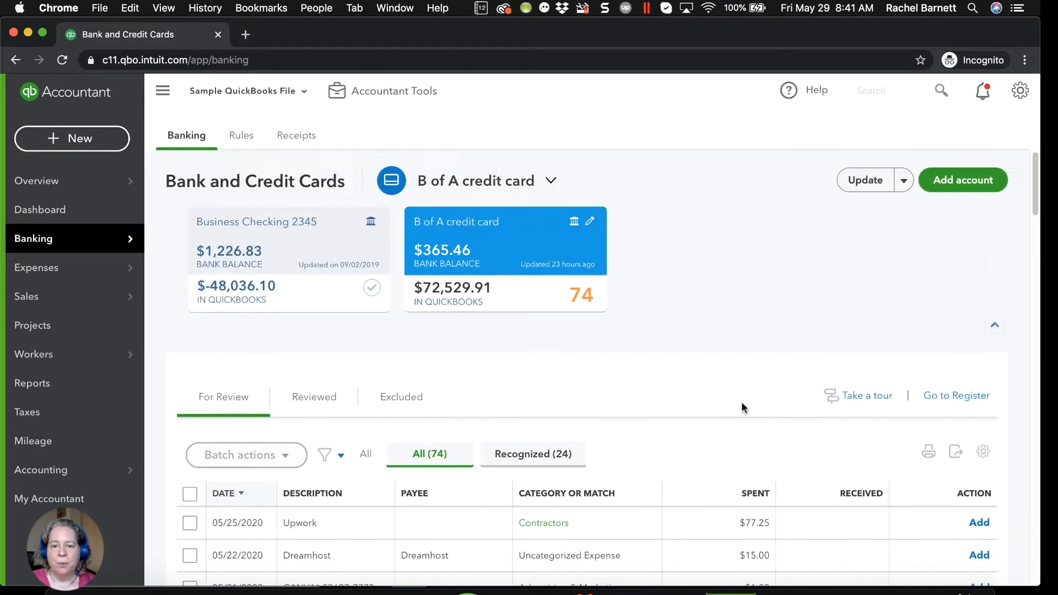
{"action": "scroll", "coordinate": [594, 333], "scroll_direction": "down", "scroll_amount": 6}
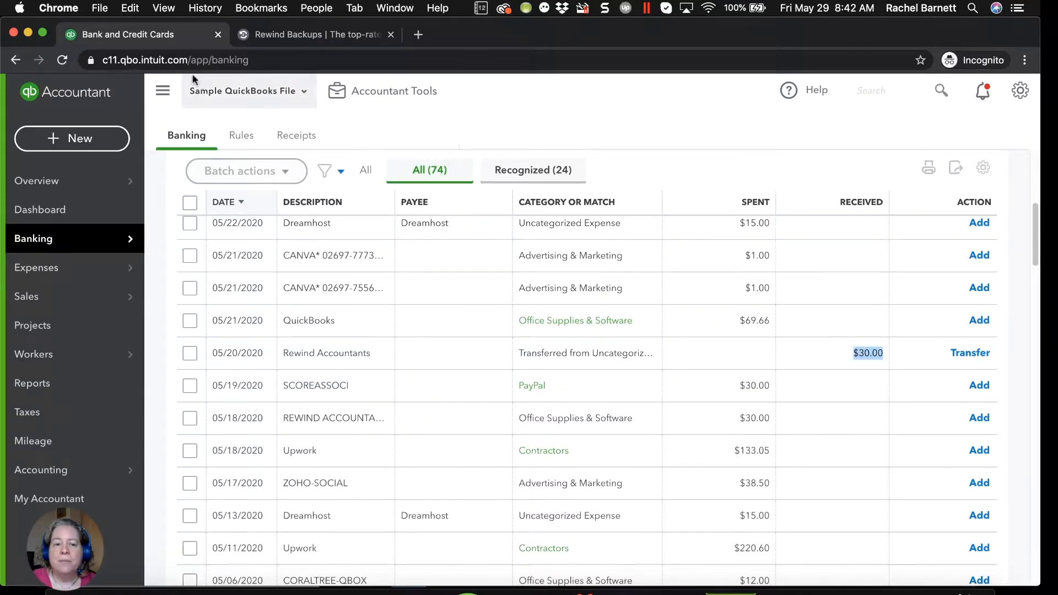
Duplicate the banking page in a new browser tab and open the Balance Sheet report there to examine its asset and liability accounts.
{"action": "right_click", "coordinate": [151, 43]}
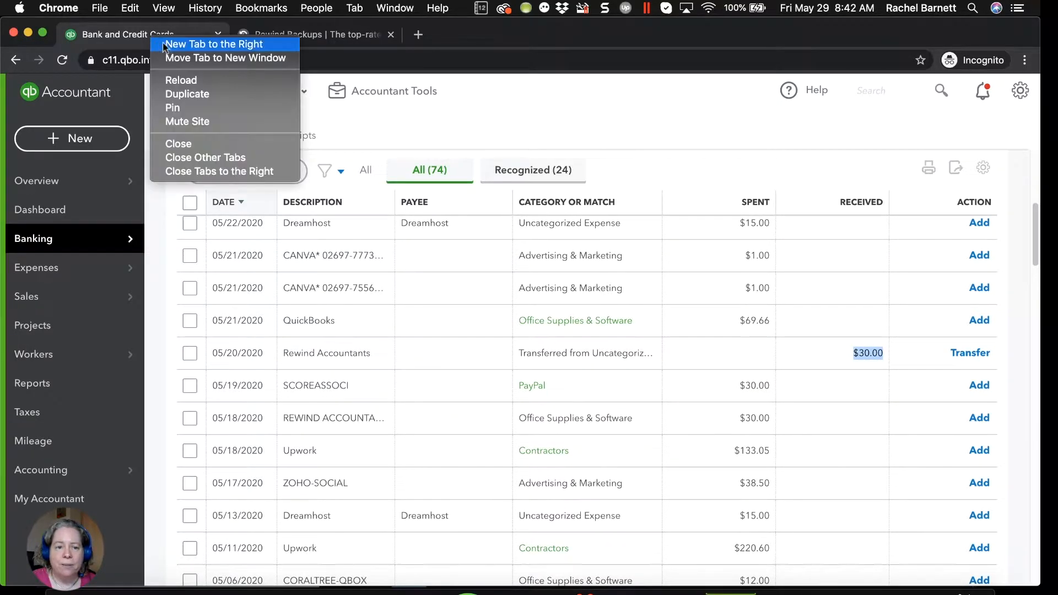
{"action": "left_click", "coordinate": [184, 94]}
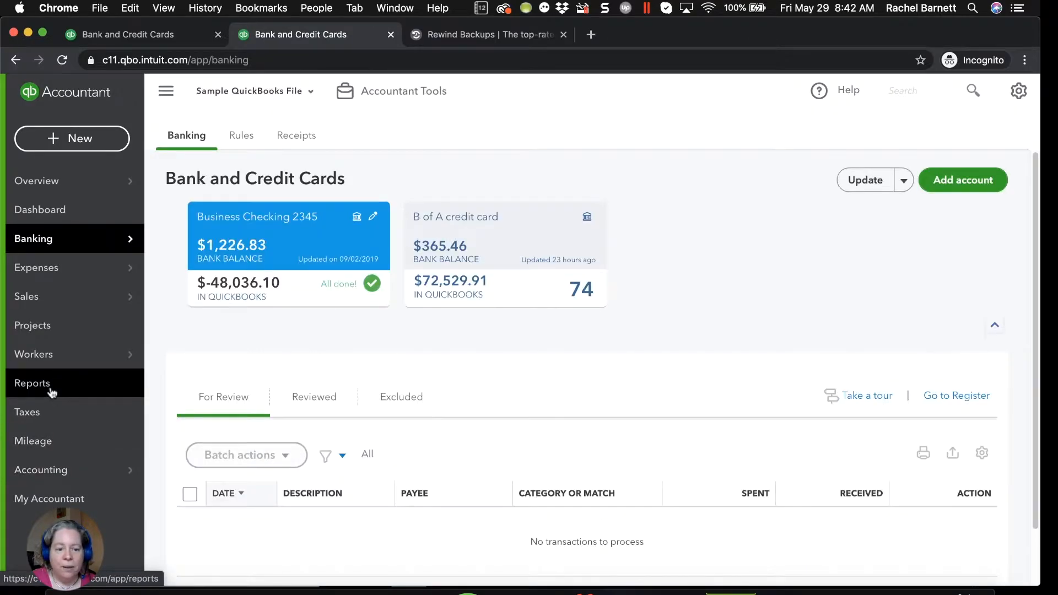
{"action": "left_click", "coordinate": [51, 389]}
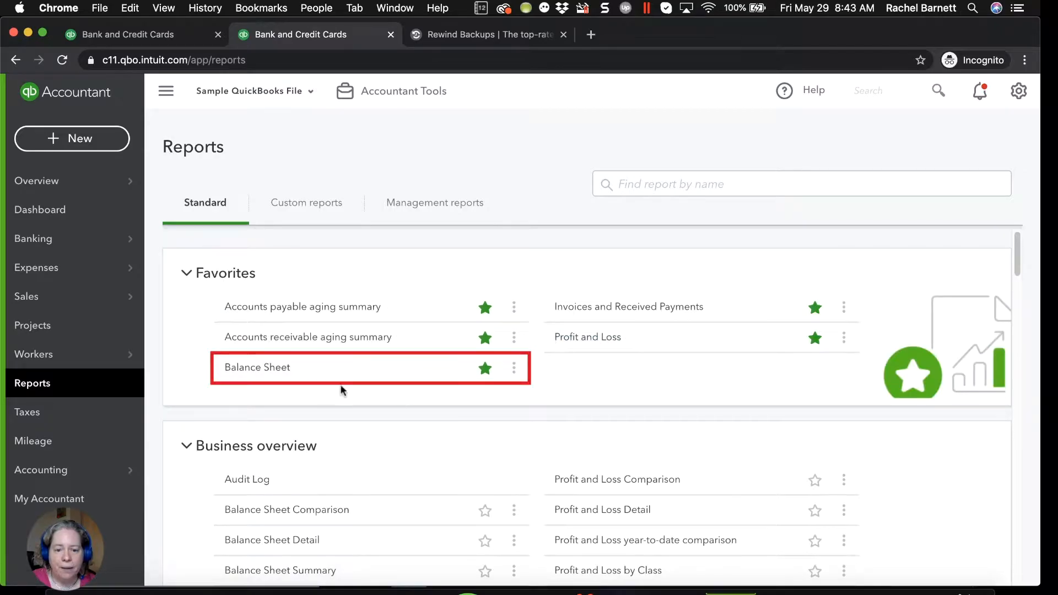
{"action": "left_click", "coordinate": [255, 370]}
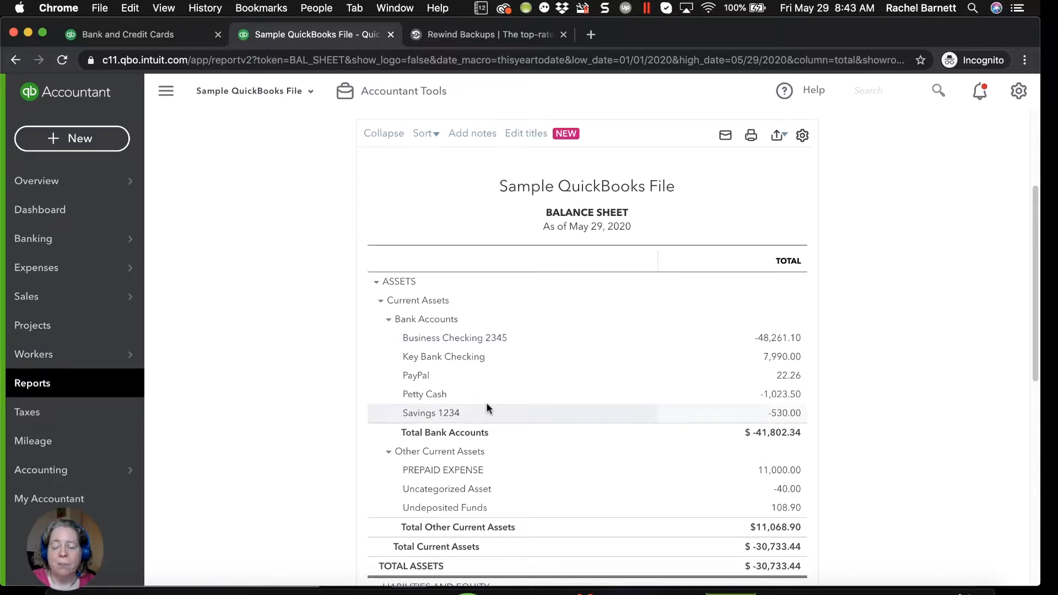
{"action": "scroll", "coordinate": [486, 405], "scroll_direction": "down", "scroll_amount": 2}
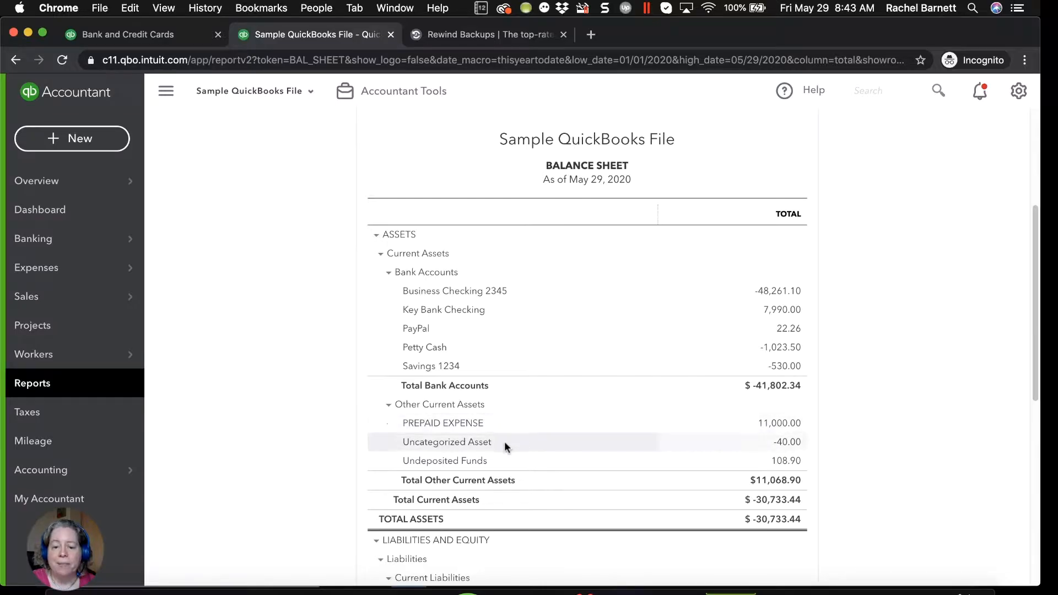
{"action": "scroll", "coordinate": [504, 441], "scroll_direction": "down", "scroll_amount": 1}
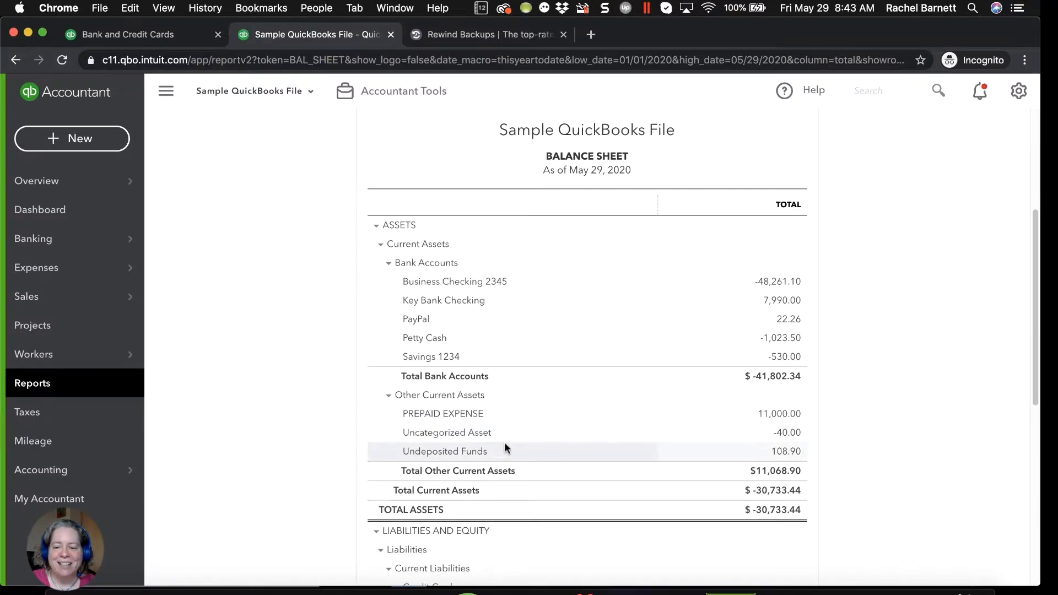
{"action": "scroll", "coordinate": [501, 449], "scroll_direction": "down", "scroll_amount": 3}
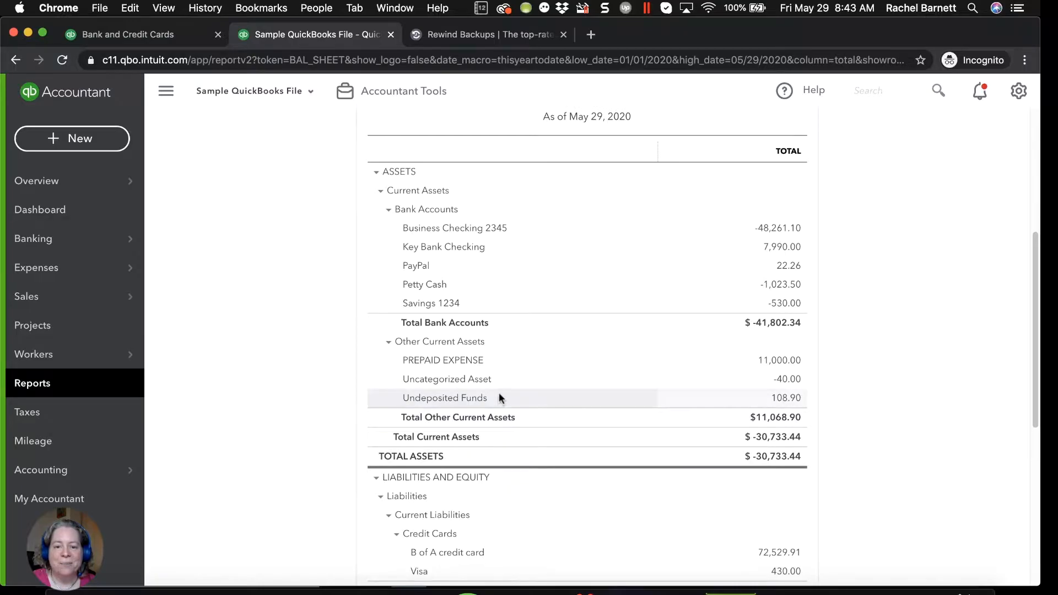
{"action": "scroll", "coordinate": [409, 297], "scroll_direction": "down", "scroll_amount": 10}
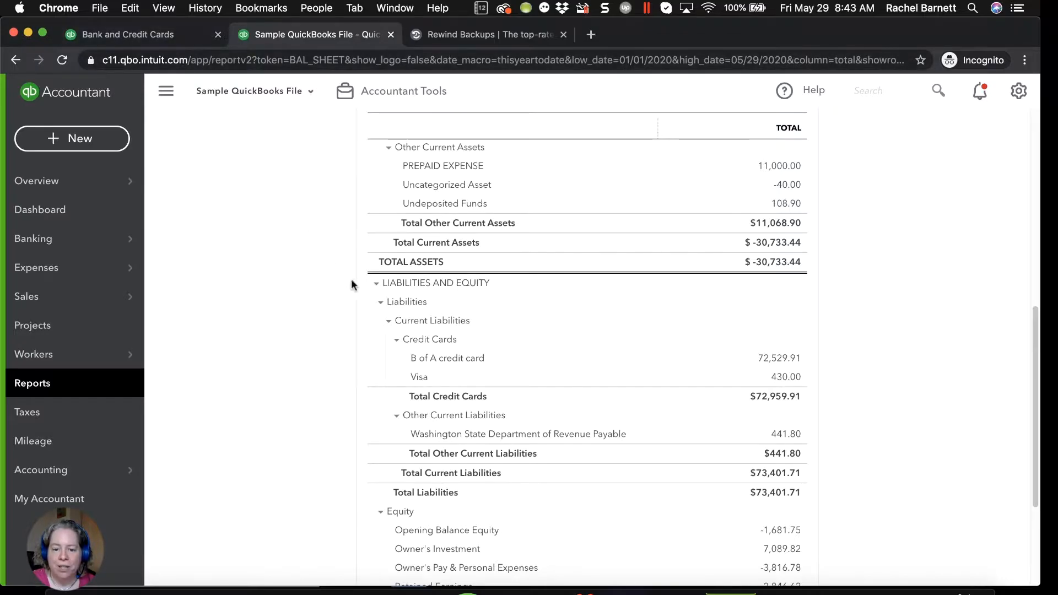
Return to the original banking page and expand the 05/20/2020 Rewind Accountants transaction.
{"action": "left_click", "coordinate": [127, 36]}
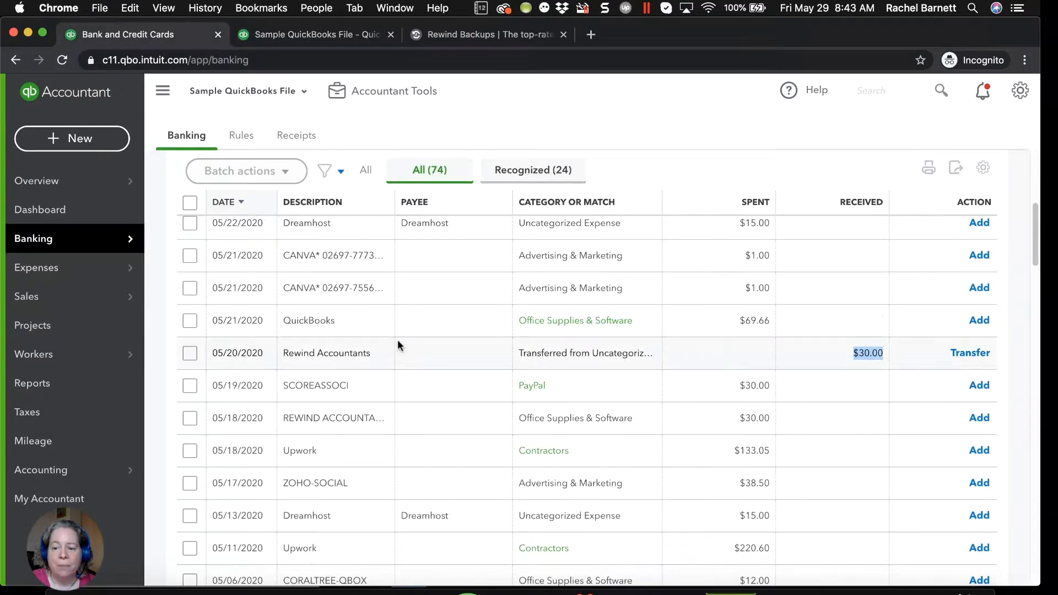
{"action": "left_click", "coordinate": [544, 354]}
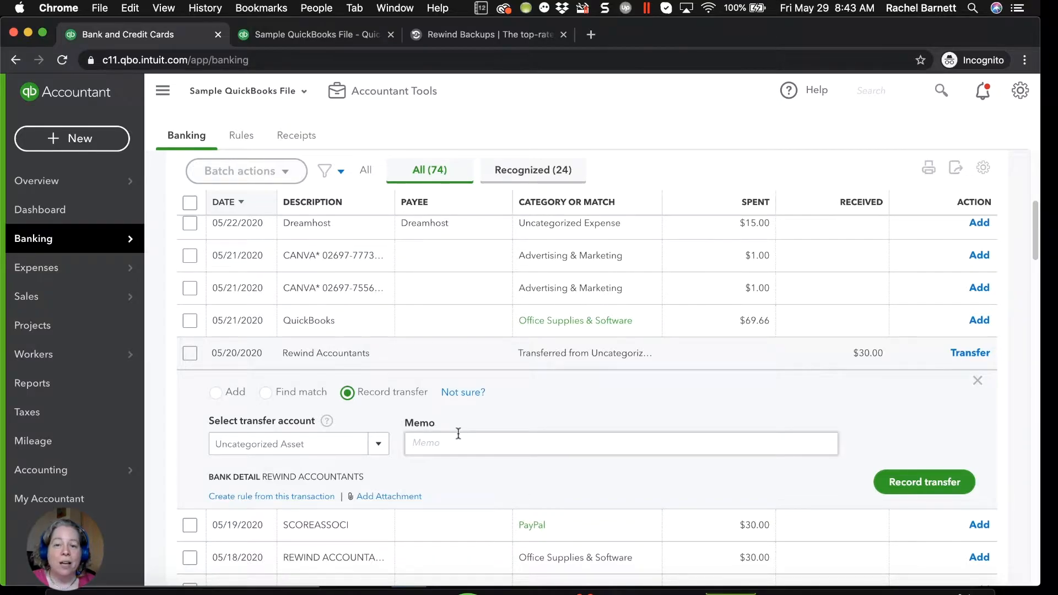
{"action": "left_click_drag", "start_coordinate": [853, 353], "coordinate": [891, 356]}
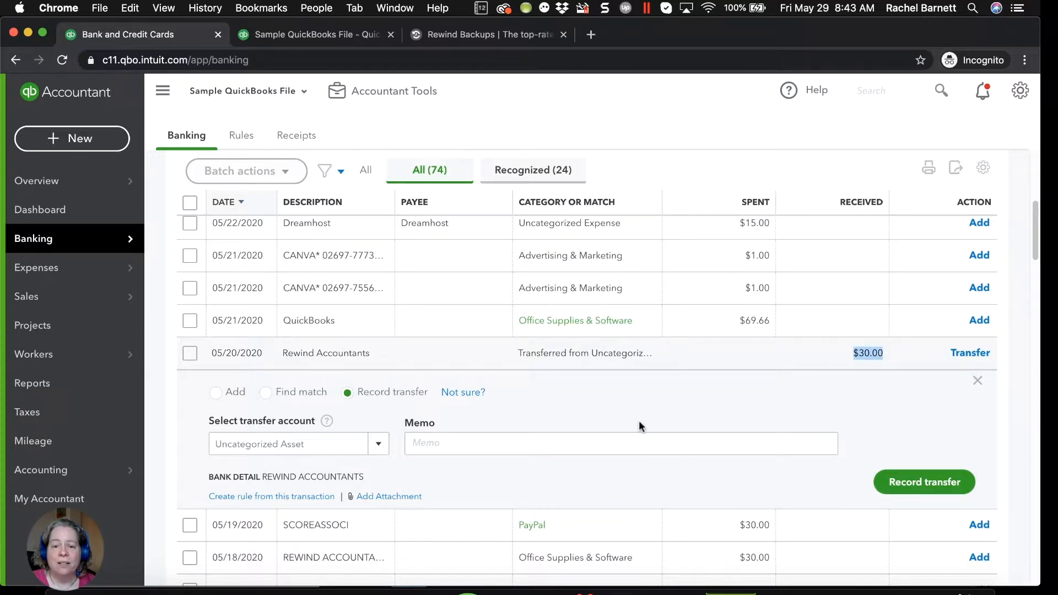
Examine which accounts are offered as the transfer account for the Rewind Accountants transaction, leaving the selection as it is.
{"action": "left_click", "coordinate": [378, 445]}
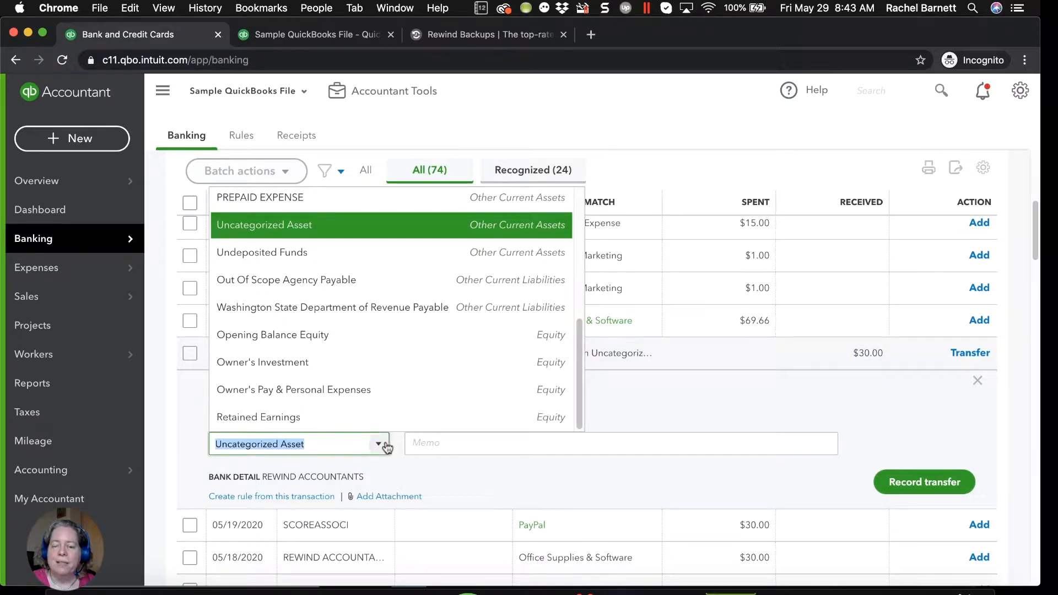
{"action": "left_click", "coordinate": [748, 404]}
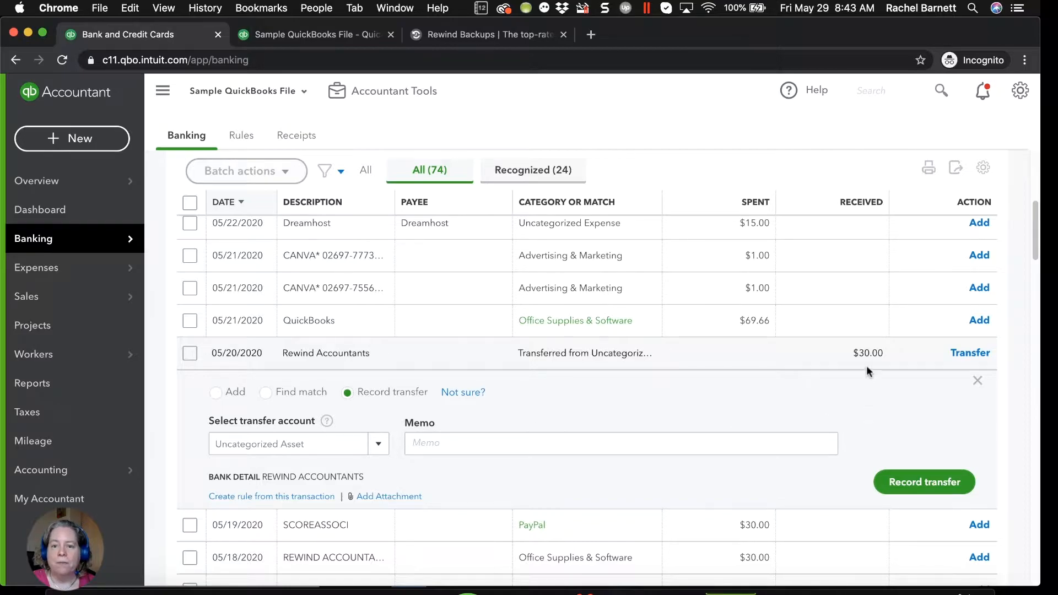
{"action": "left_click", "coordinate": [377, 447]}
{"action": "scroll", "coordinate": [387, 343], "scroll_direction": "up", "scroll_amount": 3}
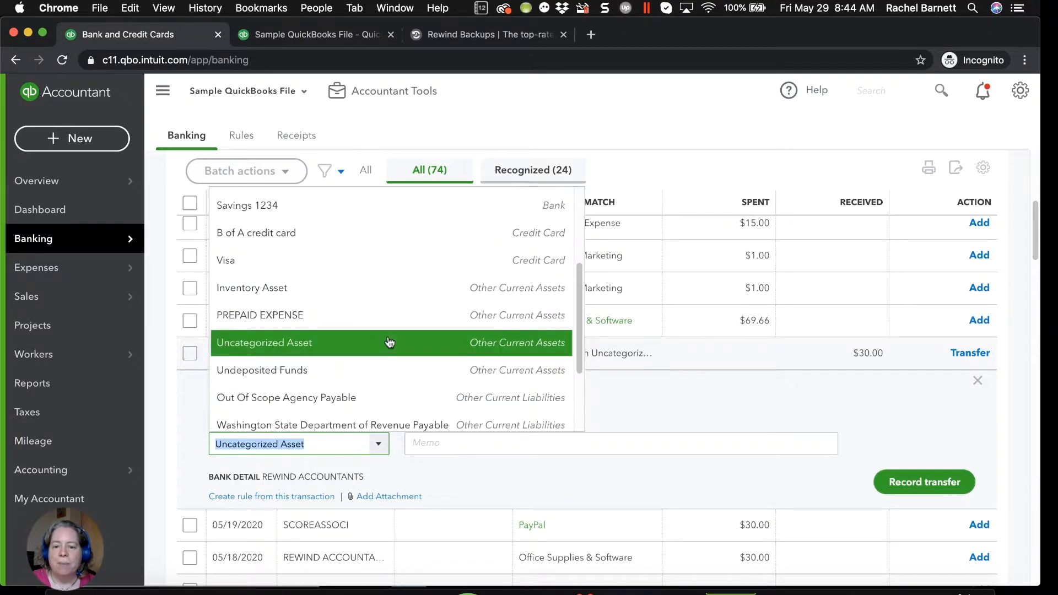
{"action": "scroll", "coordinate": [387, 341], "scroll_direction": "up", "scroll_amount": 3}
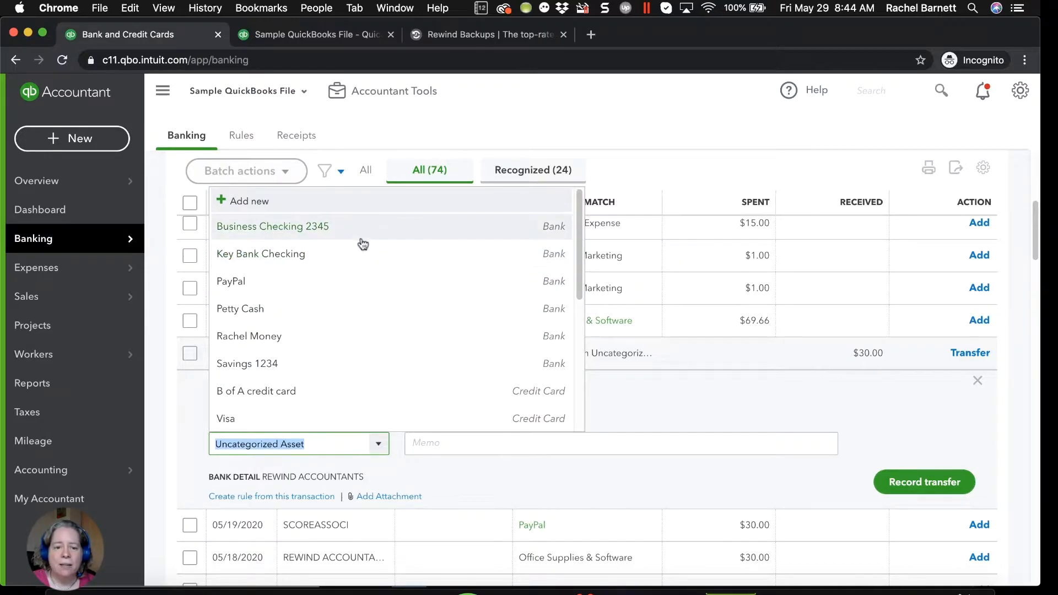
{"action": "scroll", "coordinate": [362, 255], "scroll_direction": "down", "scroll_amount": 2}
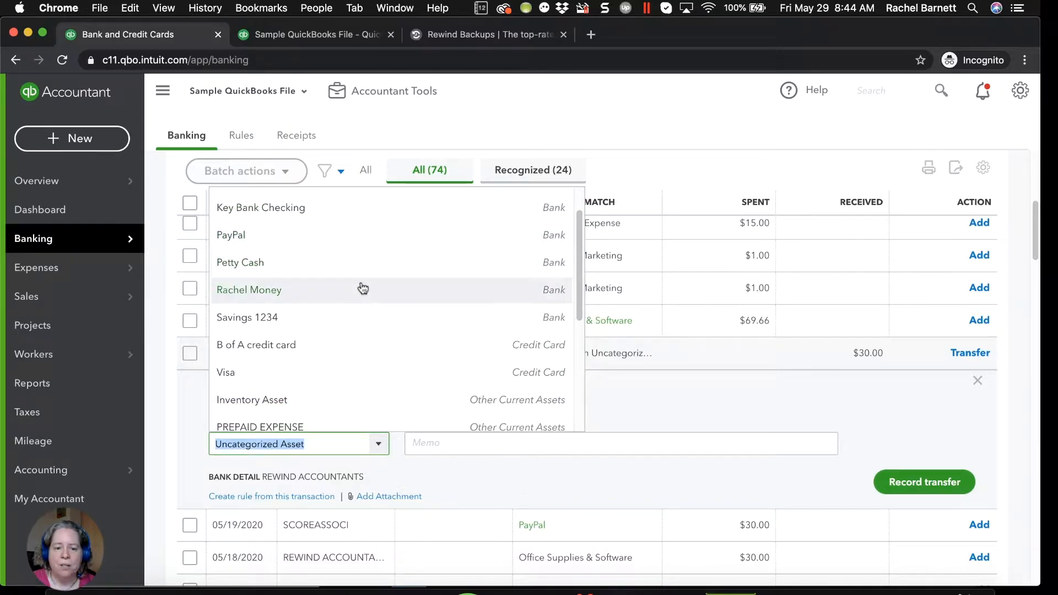
{"action": "scroll", "coordinate": [364, 290], "scroll_direction": "down", "scroll_amount": 1}
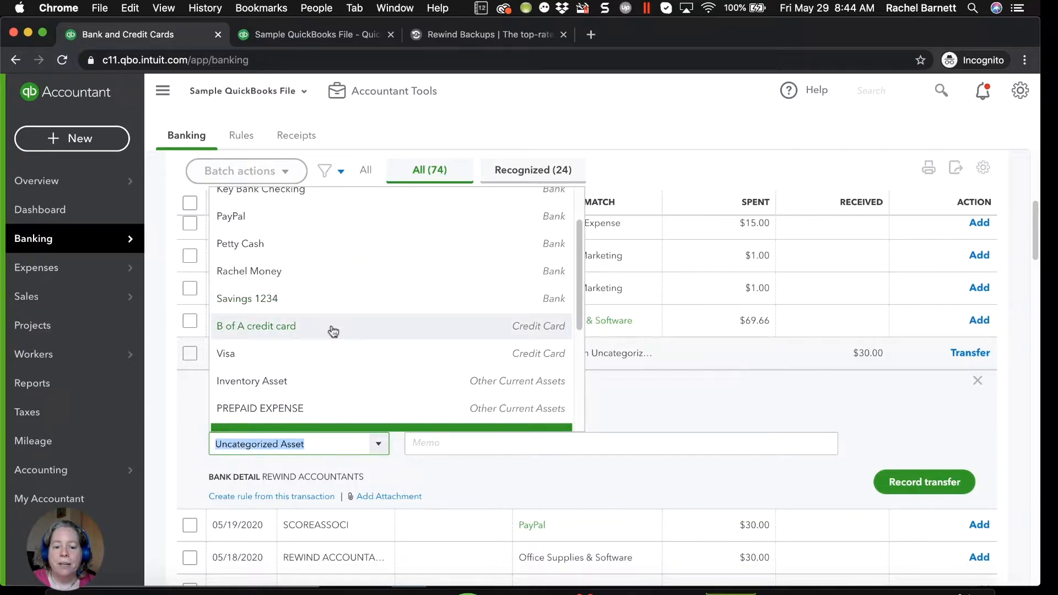
{"action": "scroll", "coordinate": [336, 355], "scroll_direction": "down", "scroll_amount": 2}
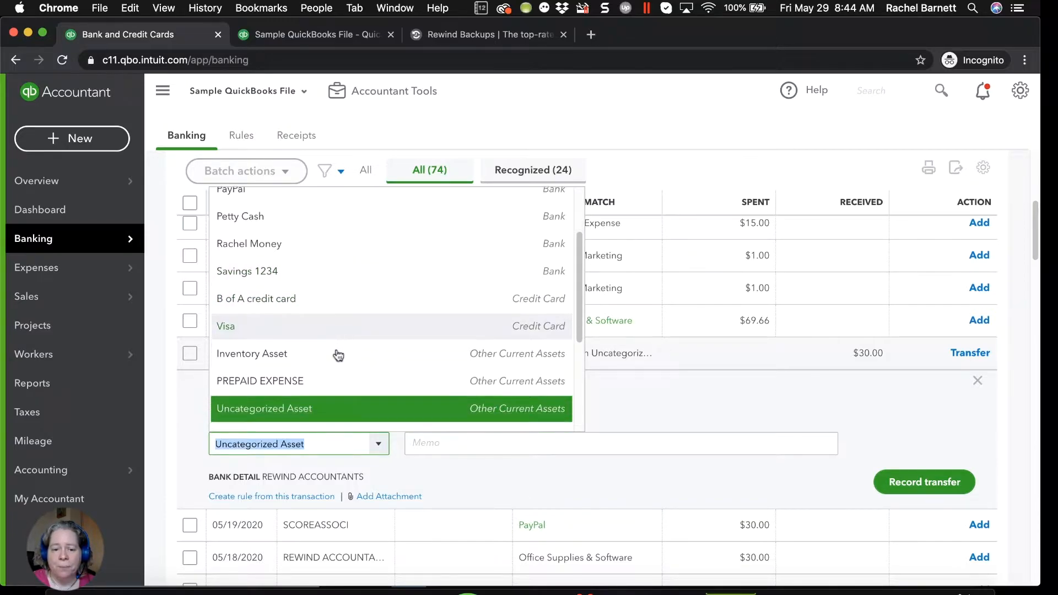
{"action": "scroll", "coordinate": [339, 355], "scroll_direction": "down", "scroll_amount": 4}
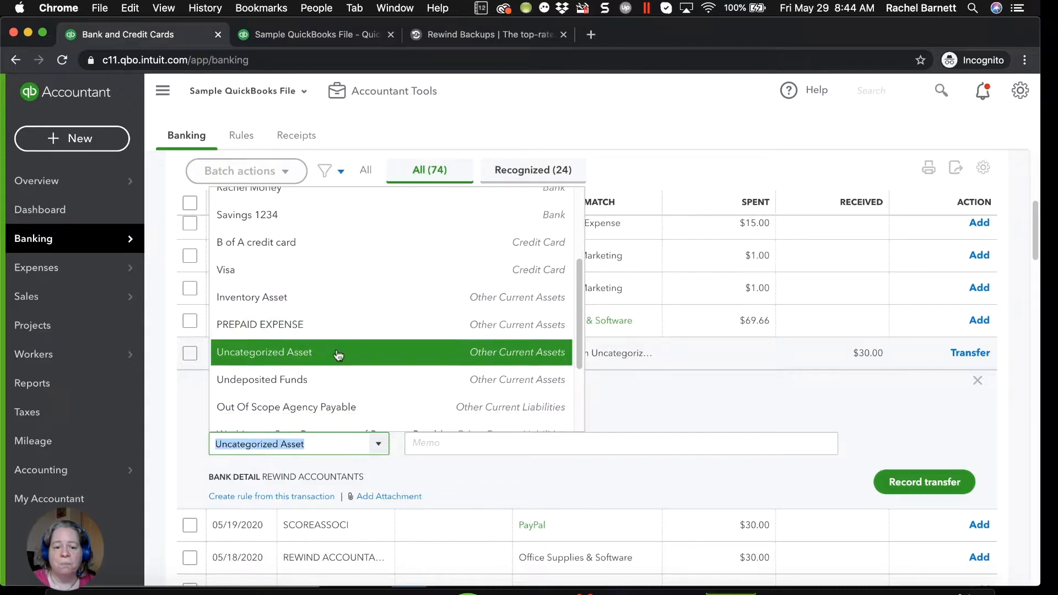
{"action": "scroll", "coordinate": [338, 356], "scroll_direction": "down", "scroll_amount": 3}
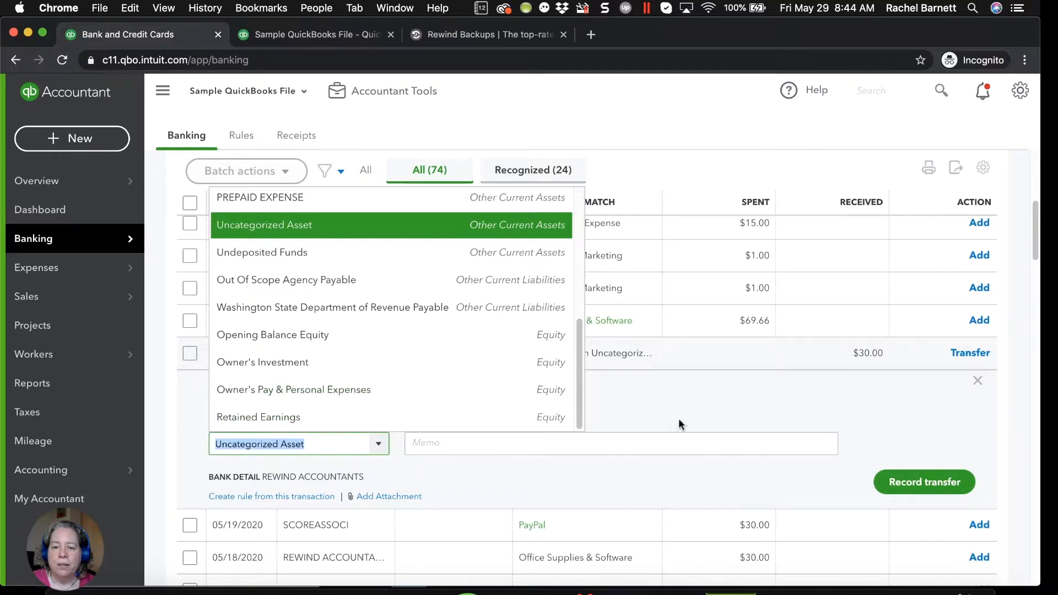
{"action": "left_click", "coordinate": [681, 398]}
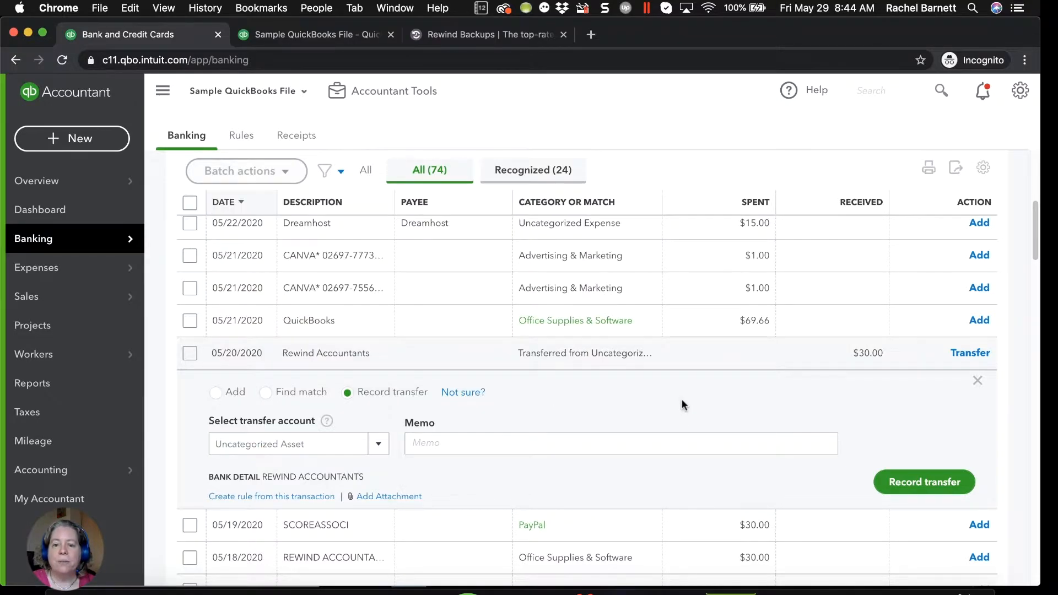
{"action": "double_click", "coordinate": [869, 355]}
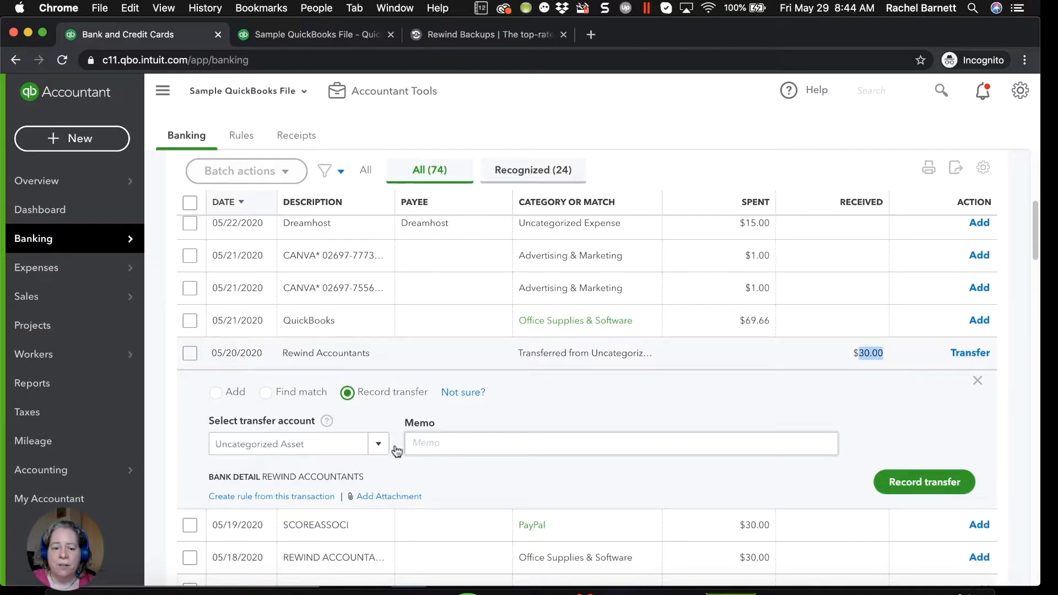
{"action": "left_click", "coordinate": [378, 444]}
{"action": "scroll", "coordinate": [385, 370], "scroll_direction": "up", "scroll_amount": 5}
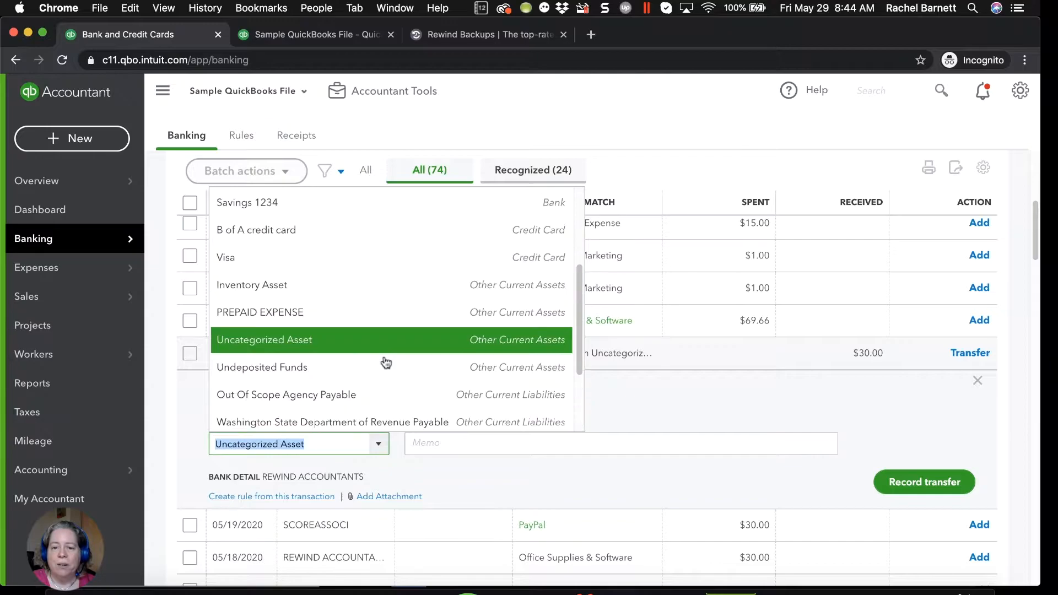
{"action": "scroll", "coordinate": [386, 362], "scroll_direction": "down", "scroll_amount": 5}
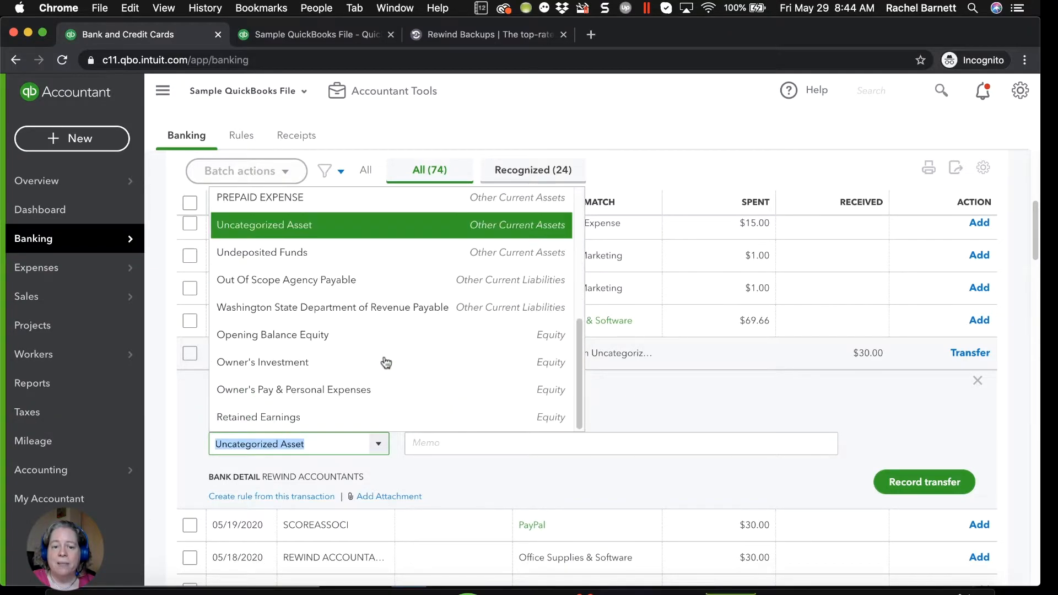
{"action": "left_click", "coordinate": [646, 405]}
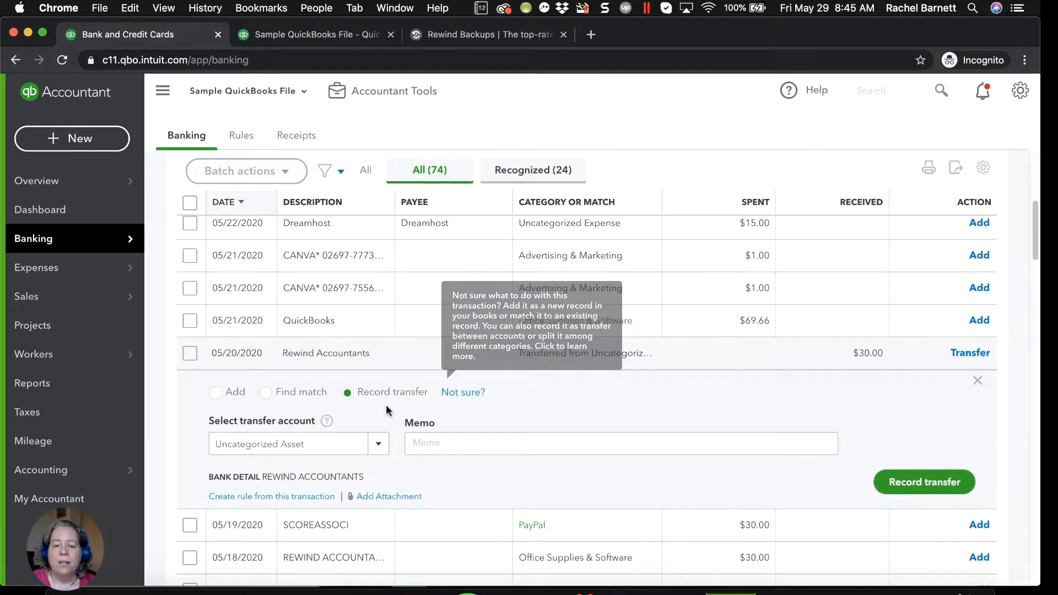
Switch the 05/20/2020 Rewind Accountants transaction from a transfer to Add and examine which categories are offered for it.
{"action": "left_click", "coordinate": [214, 394]}
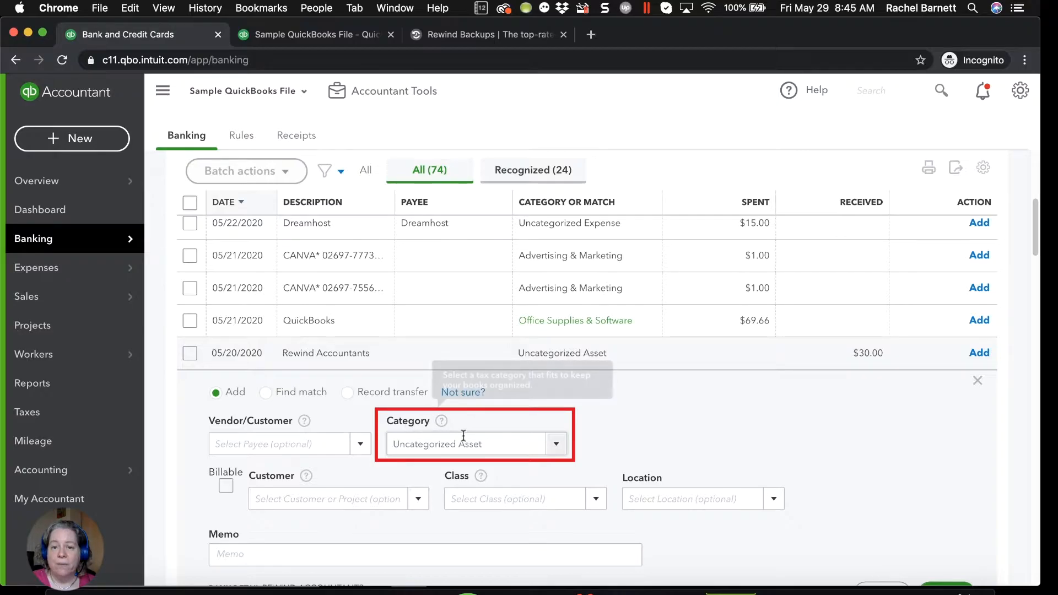
{"action": "left_click", "coordinate": [555, 450]}
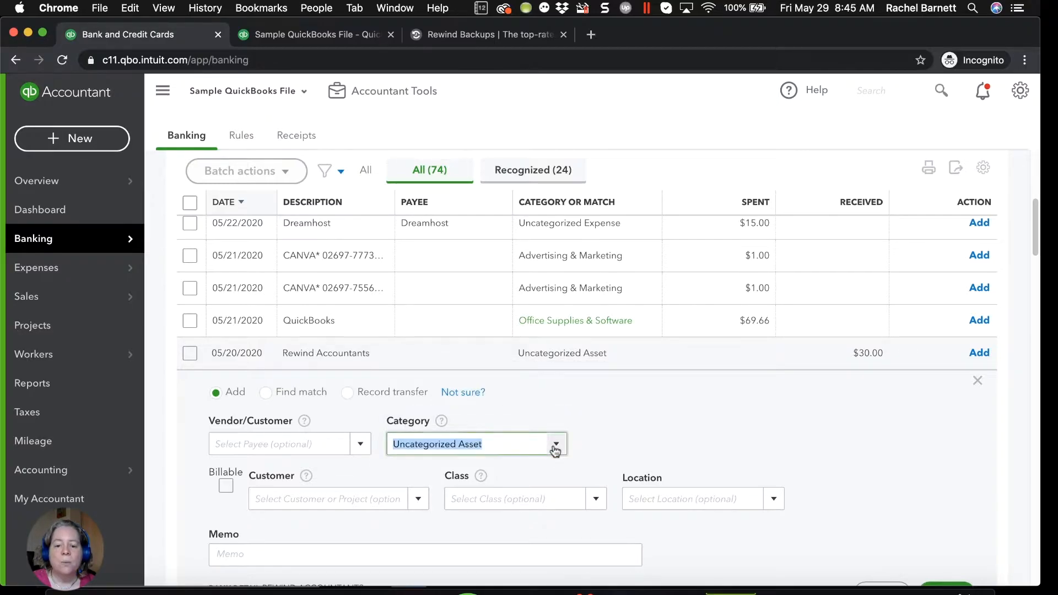
{"action": "scroll", "coordinate": [556, 336], "scroll_direction": "up", "scroll_amount": 1}
{"action": "scroll", "coordinate": [556, 336], "scroll_direction": "up", "scroll_amount": 10}
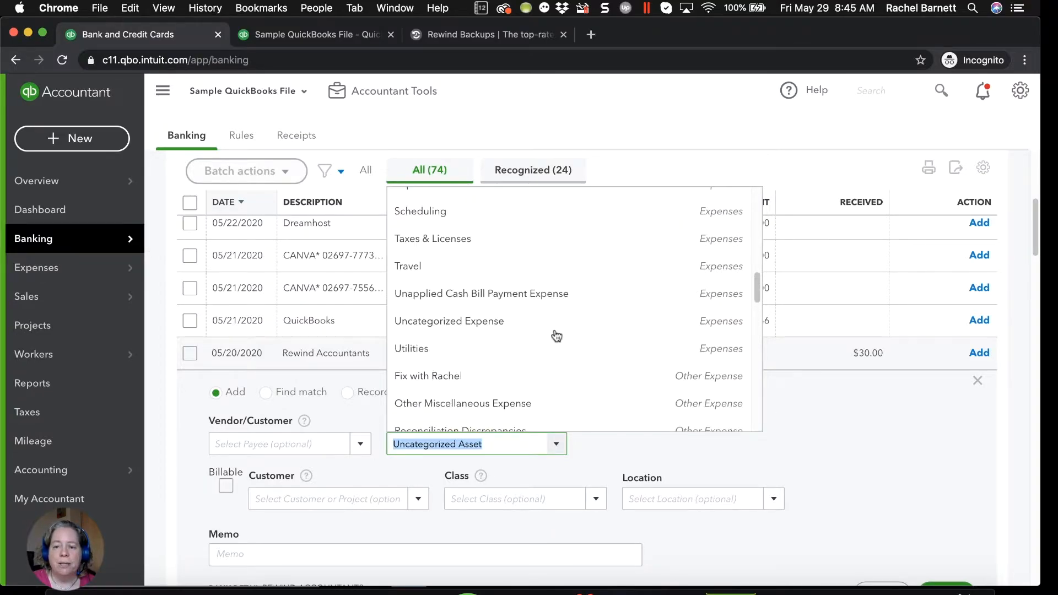
{"action": "scroll", "coordinate": [556, 336], "scroll_direction": "up", "scroll_amount": 1}
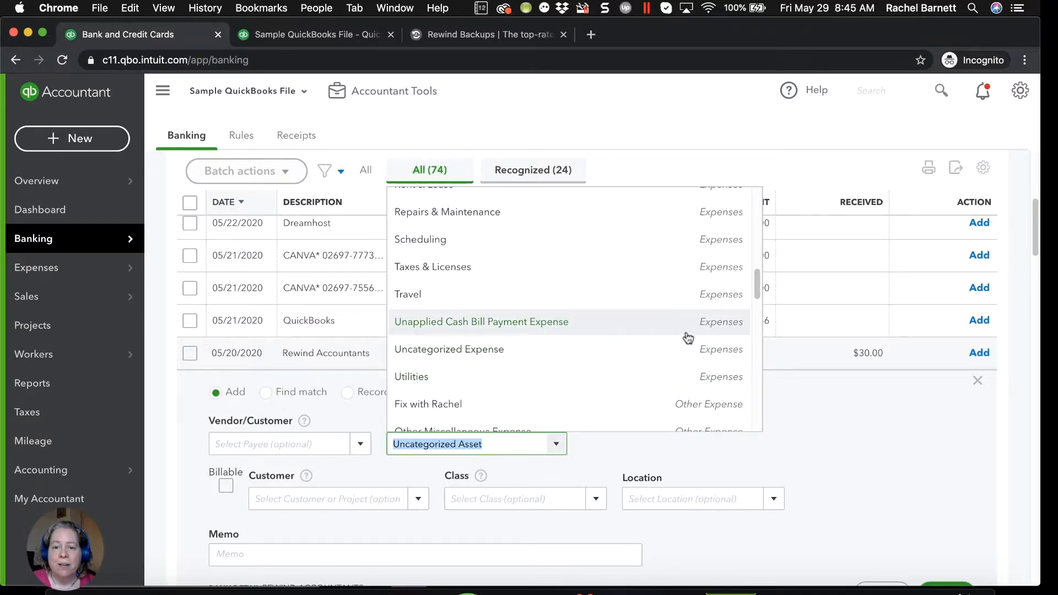
{"action": "scroll", "coordinate": [688, 338], "scroll_direction": "up", "scroll_amount": 10}
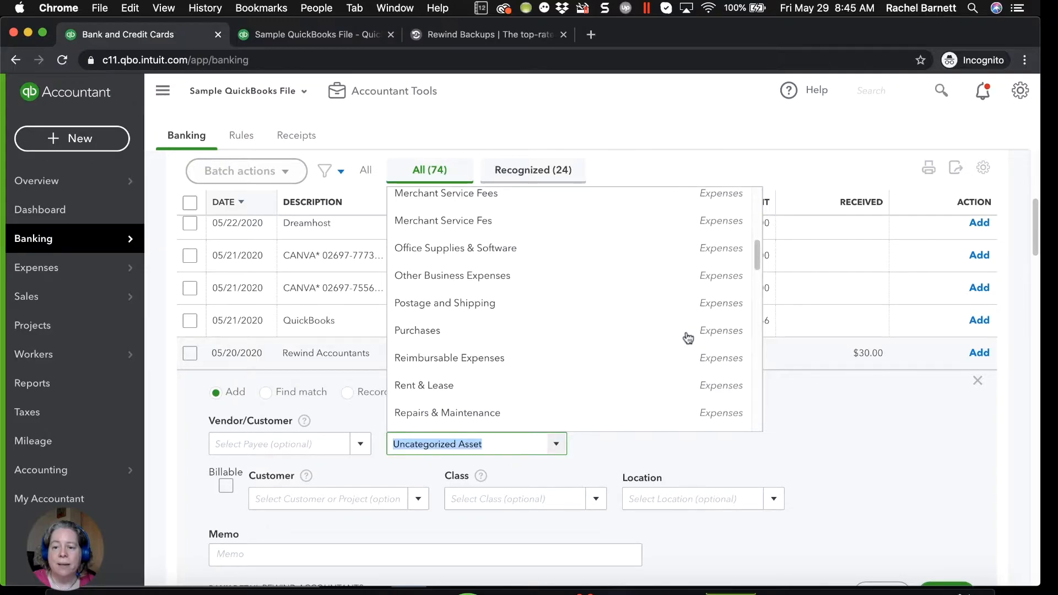
{"action": "scroll", "coordinate": [688, 338], "scroll_direction": "up", "scroll_amount": 5}
{"action": "scroll", "coordinate": [688, 337], "scroll_direction": "down", "scroll_amount": 15}
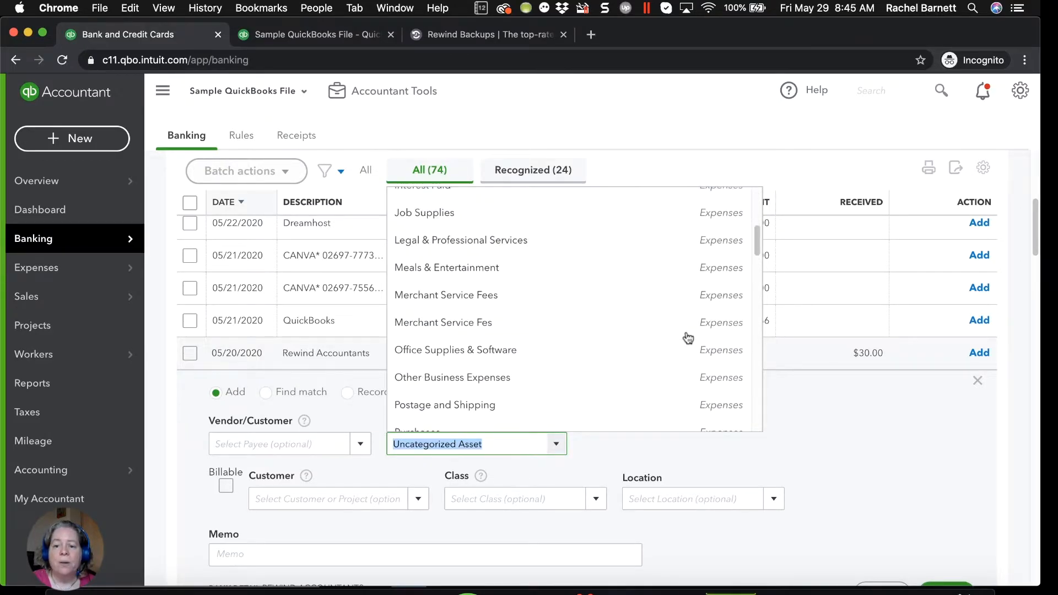
{"action": "left_click", "coordinate": [884, 434]}
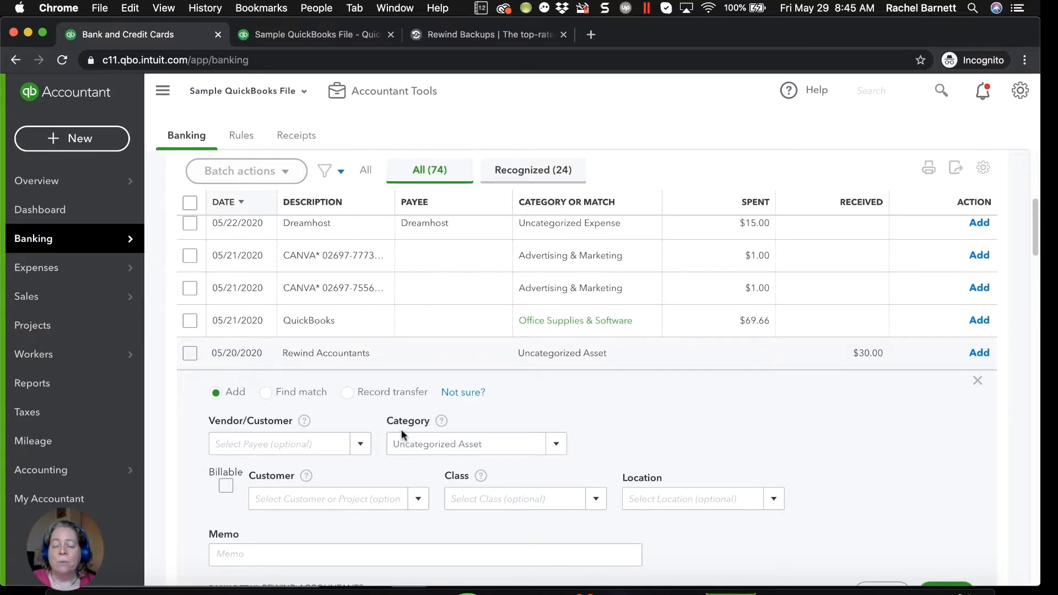
Enter Rewind as the vendor of the Rewind Accountants transaction and set its category to Office Supplies & Software.
{"action": "left_click", "coordinate": [331, 443]}
{"action": "type", "text": "Rewind"}
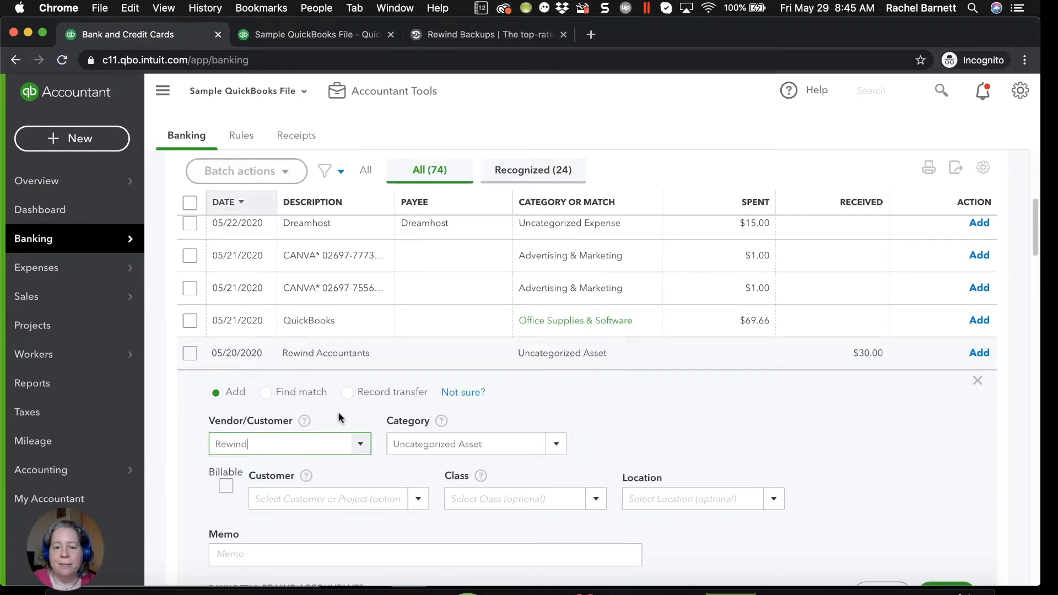
{"action": "key", "text": "Tab"}
{"action": "left_click", "coordinate": [421, 347]}
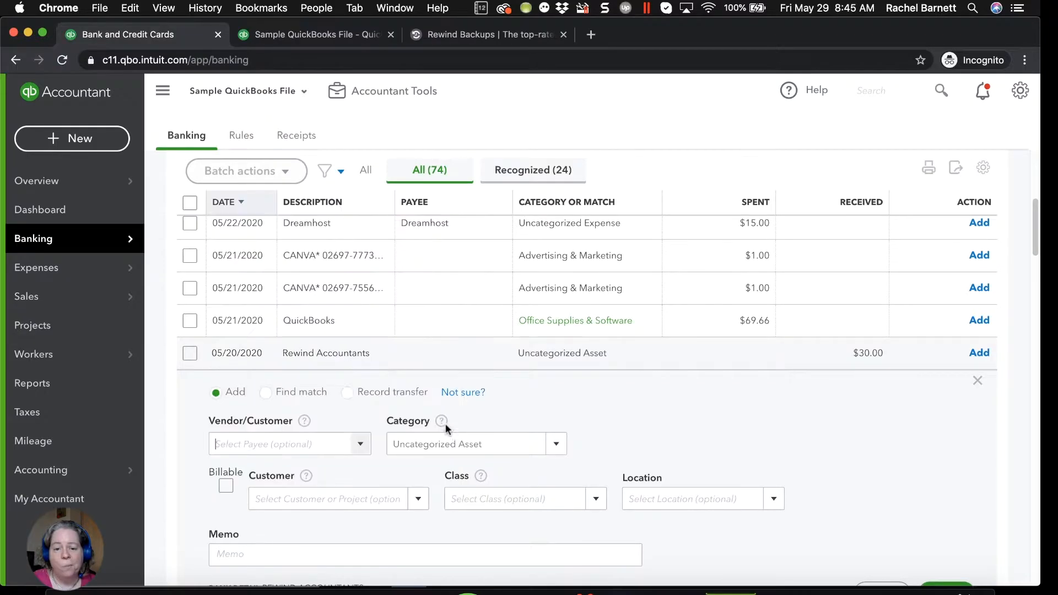
{"action": "key", "text": "Tab"}
{"action": "type", "text": "soft"}
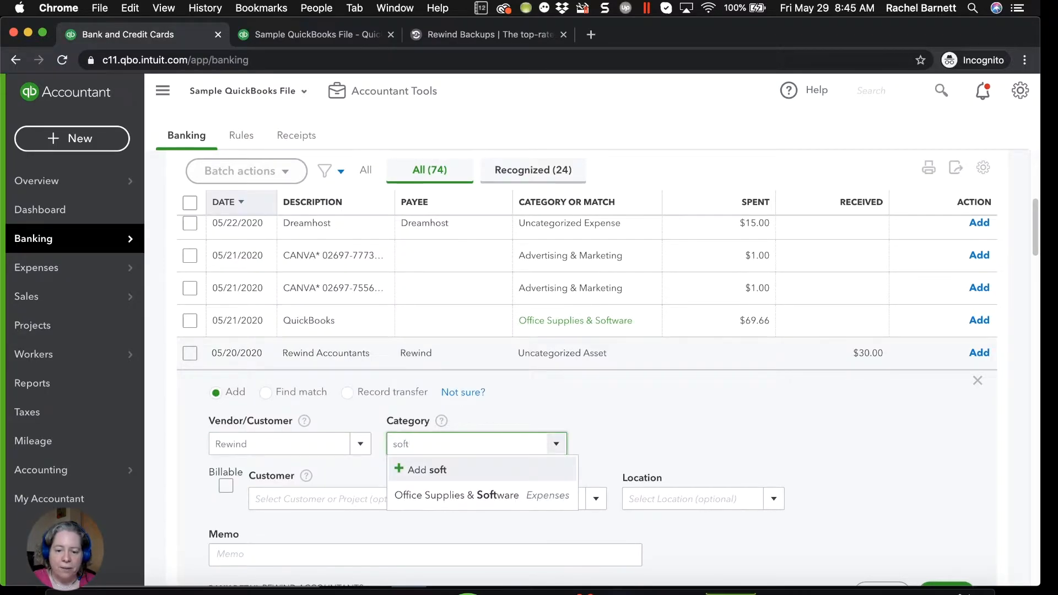
{"action": "key", "text": "Down"}
{"action": "key", "text": "Tab"}
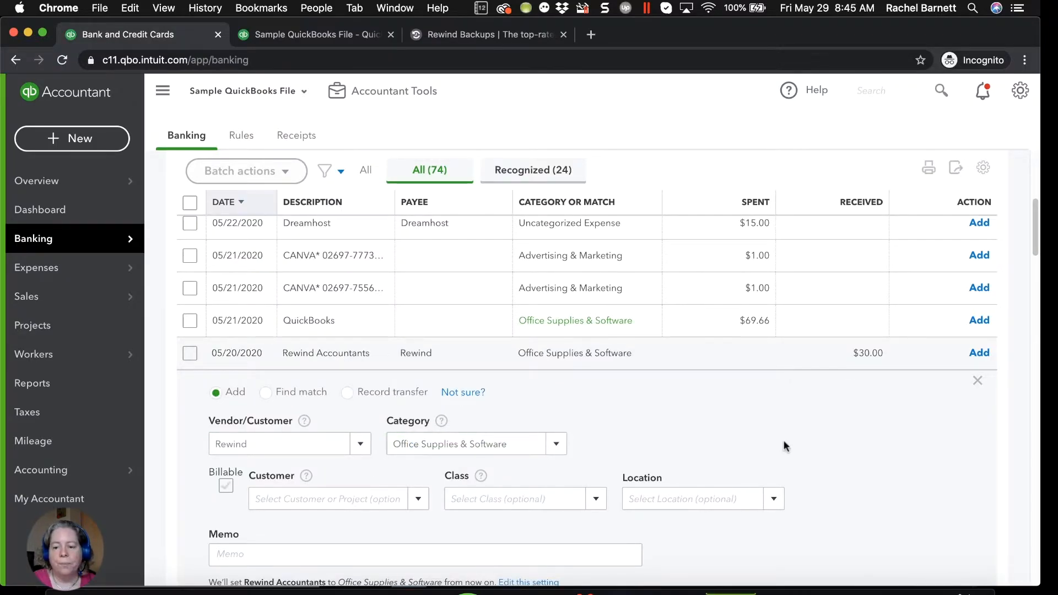
{"action": "scroll", "coordinate": [758, 390], "scroll_direction": "down", "scroll_amount": 1}
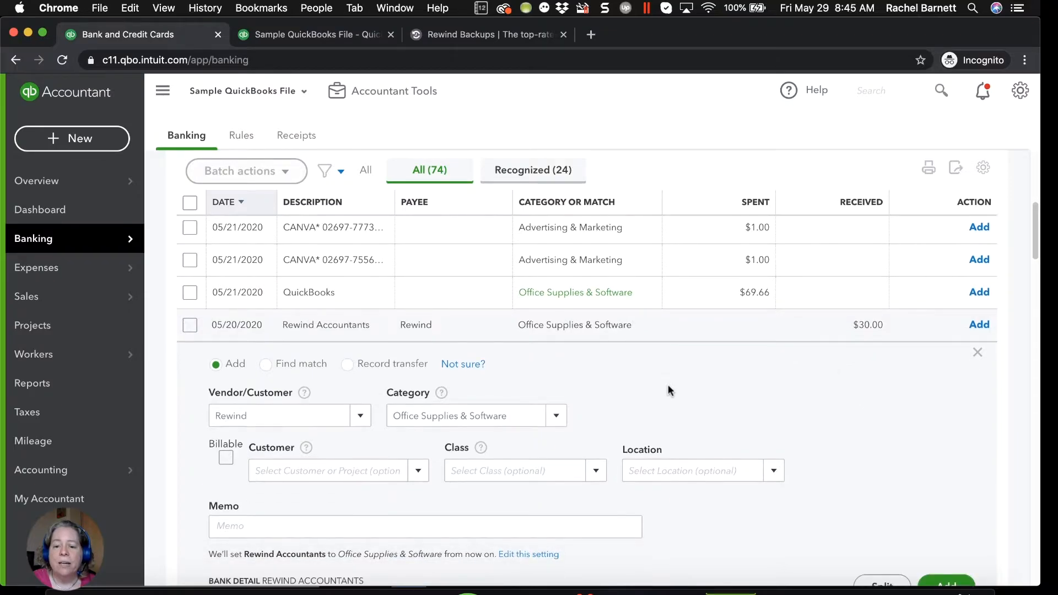
After viewing the Record transfer option, return the transaction to Add with category Office Supplies & Software, and add it to the books.
{"action": "left_click", "coordinate": [345, 366]}
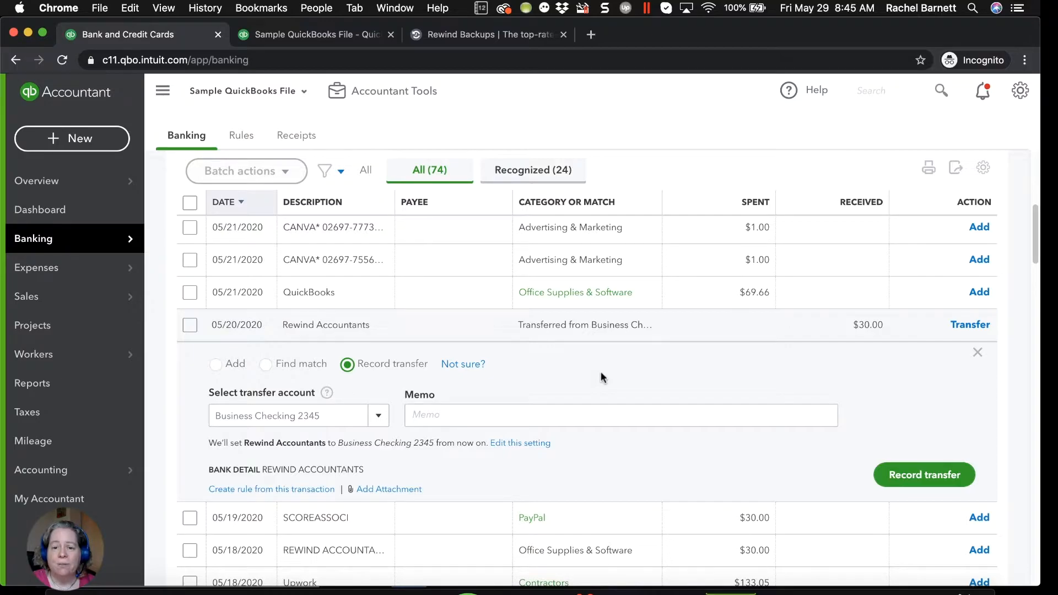
{"action": "left_click", "coordinate": [216, 368]}
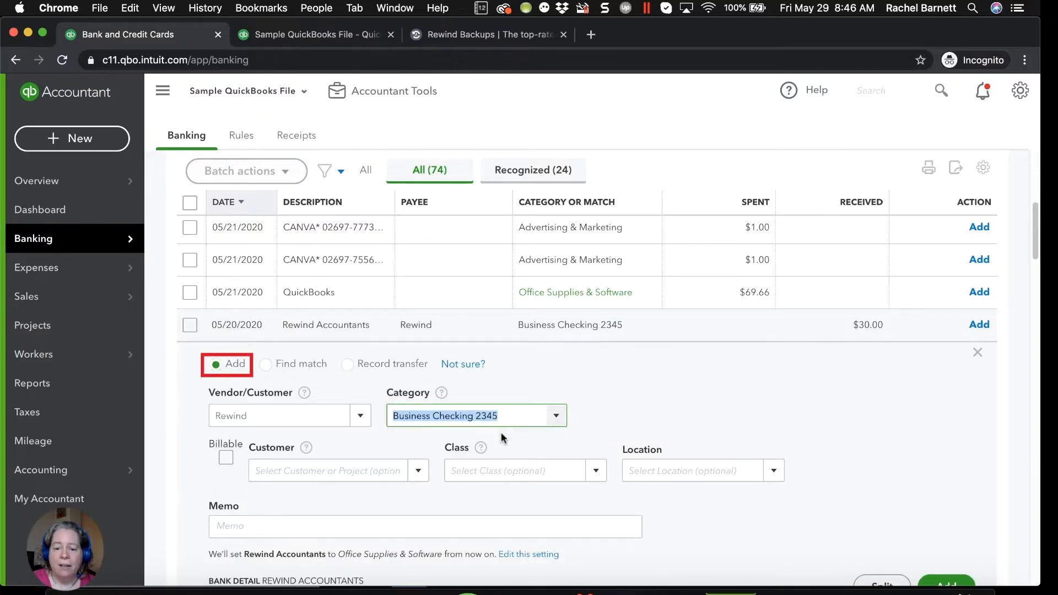
{"action": "type", "text": "soft"}
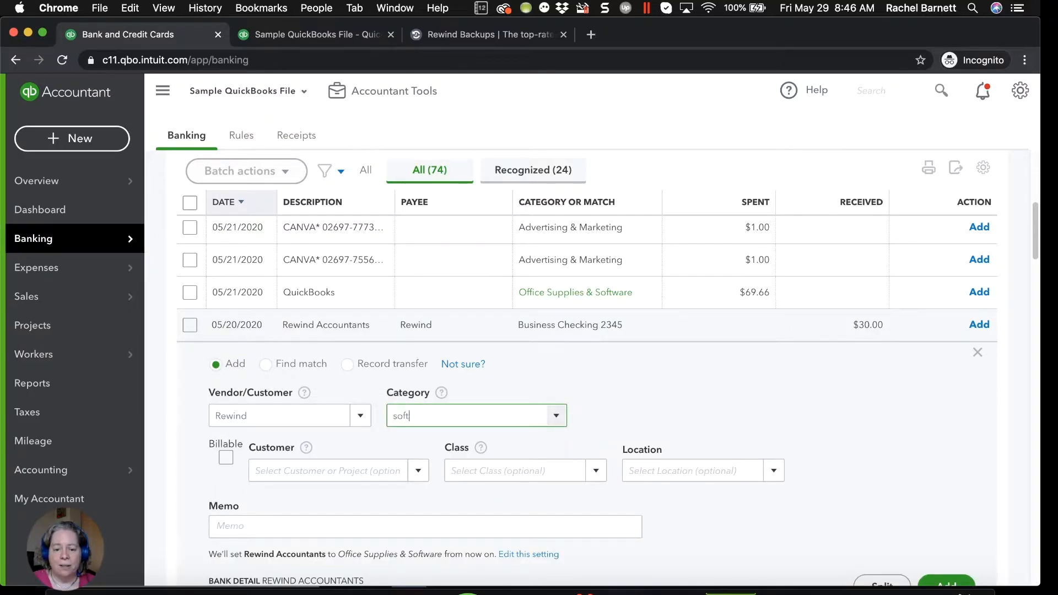
{"action": "left_click", "coordinate": [504, 468]}
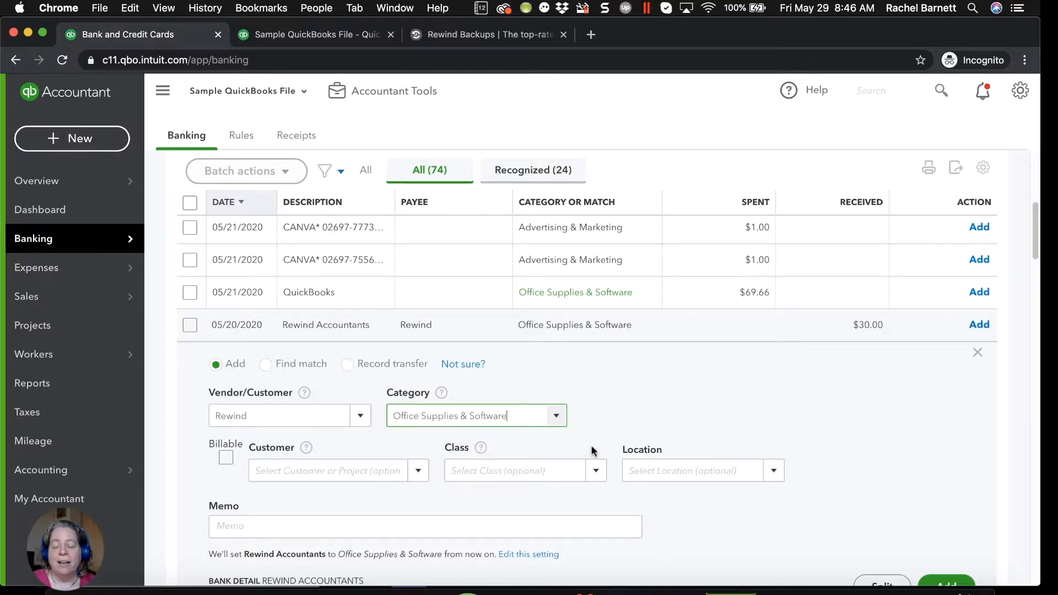
{"action": "left_click", "coordinate": [803, 402]}
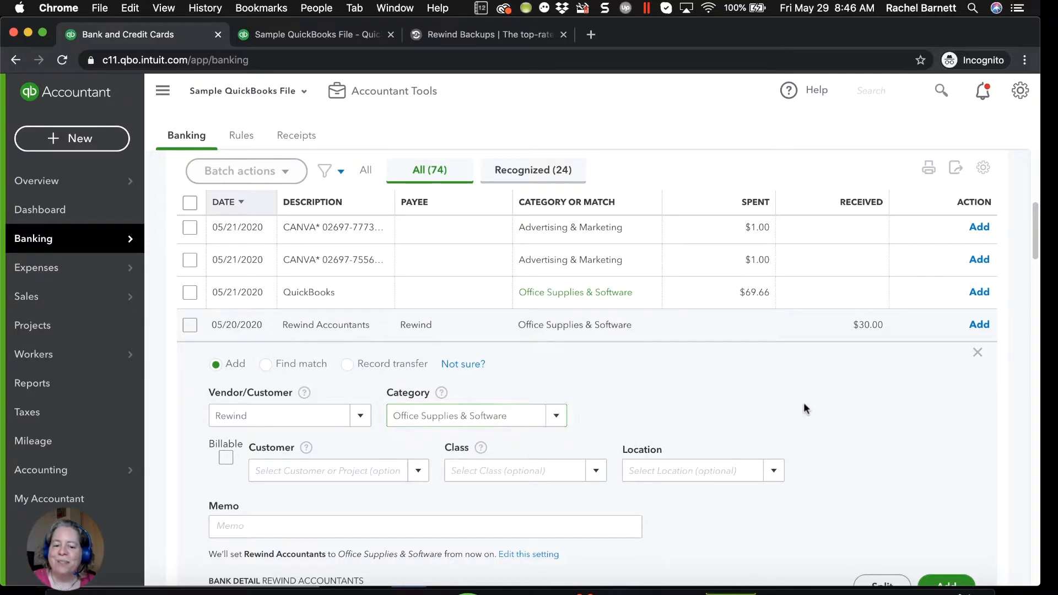
{"action": "scroll", "coordinate": [632, 412], "scroll_direction": "down", "scroll_amount": 1}
{"action": "scroll", "coordinate": [632, 414], "scroll_direction": "down", "scroll_amount": 1}
{"action": "left_click", "coordinate": [944, 531]}
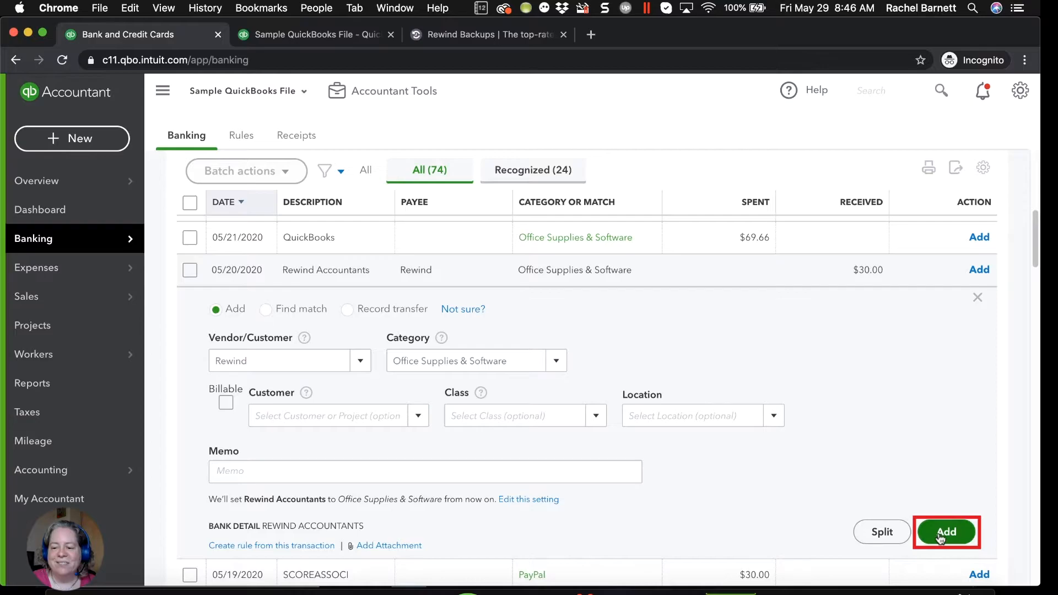
Expand the 12/26/2019 Rawshorts.com transaction and switch it from Record transfer to Add.
{"action": "left_click", "coordinate": [591, 405]}
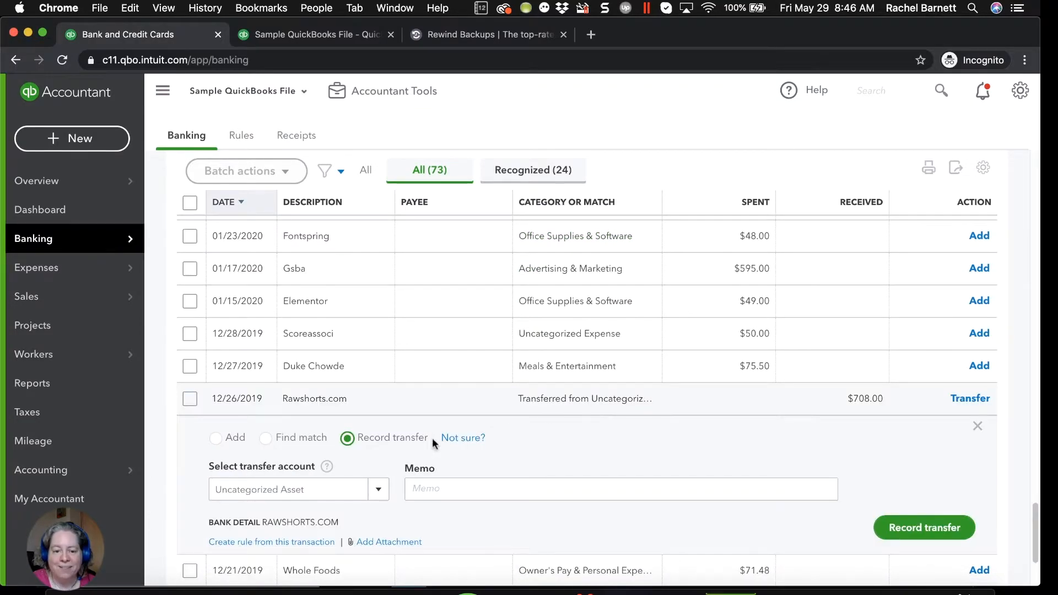
{"action": "left_click", "coordinate": [216, 439]}
{"action": "mouse_move", "coordinate": [460, 444]}
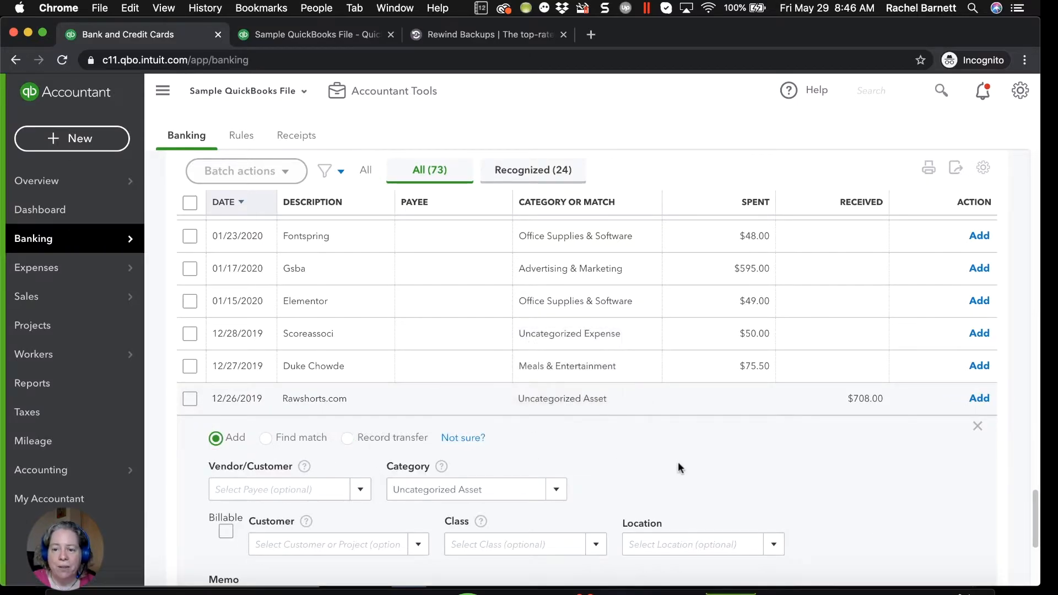
{"action": "scroll", "coordinate": [678, 461], "scroll_direction": "up", "scroll_amount": 15}
{"action": "scroll", "coordinate": [678, 465], "scroll_direction": "up", "scroll_amount": 20}
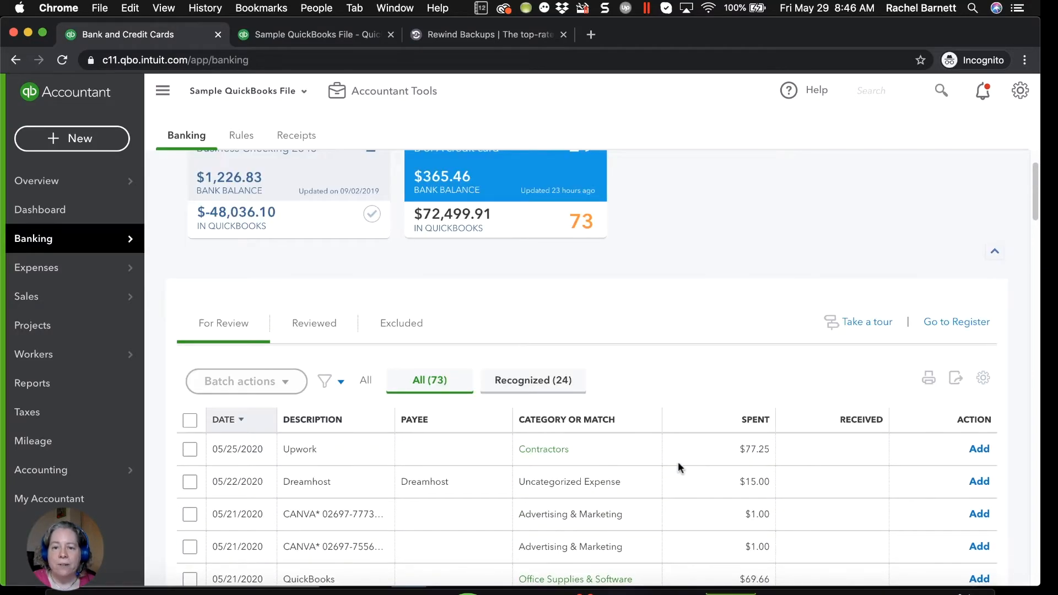
{"action": "scroll", "coordinate": [678, 461], "scroll_direction": "down", "scroll_amount": 3}
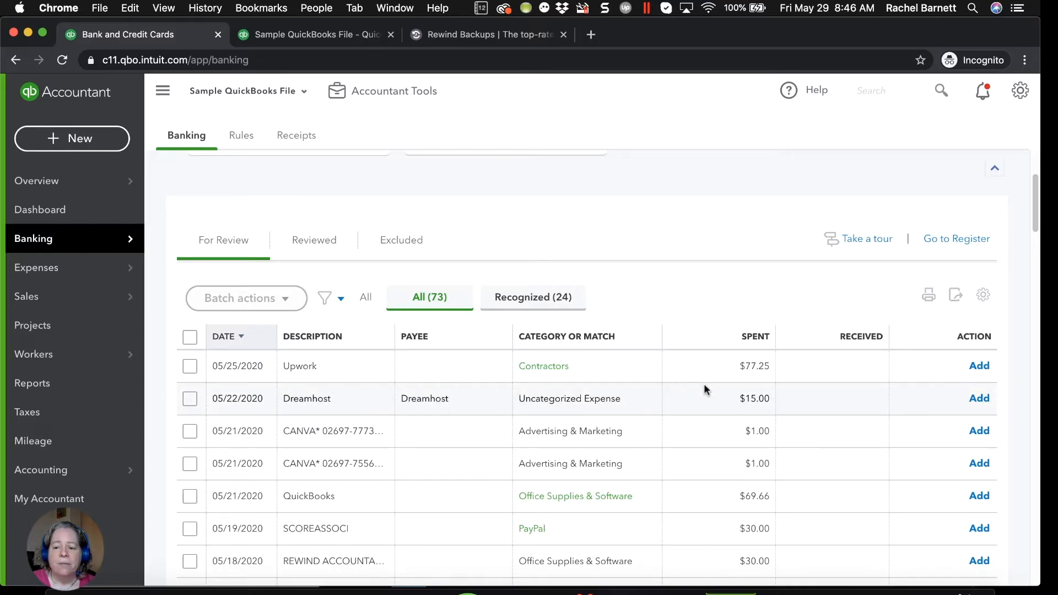
Return to the Balance Sheet report, open the transaction report for Uncategorized Asset, and run it for All Dates.
{"action": "left_click", "coordinate": [316, 35]}
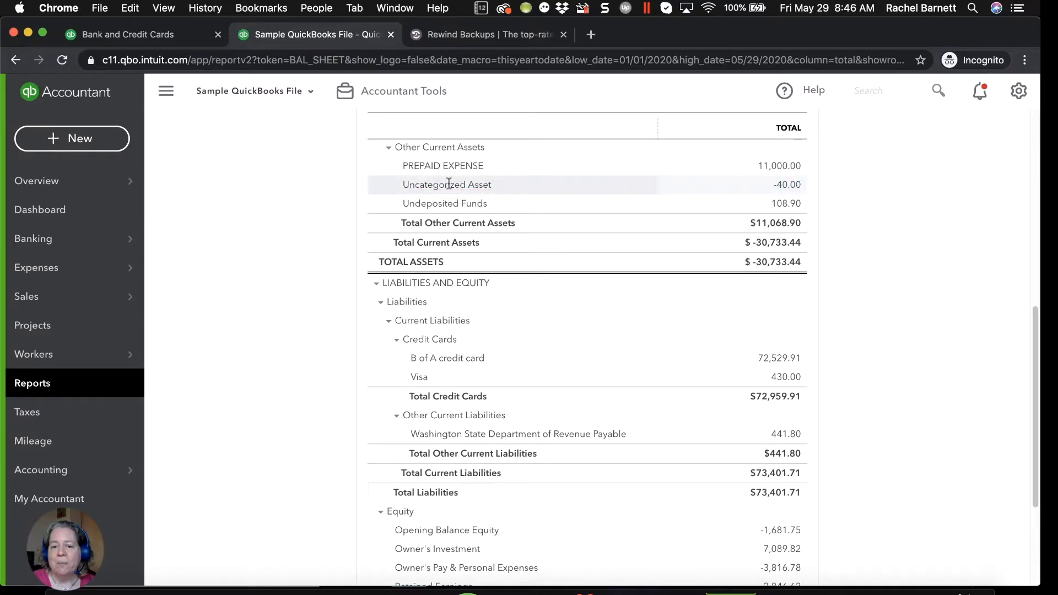
{"action": "left_click", "coordinate": [788, 185]}
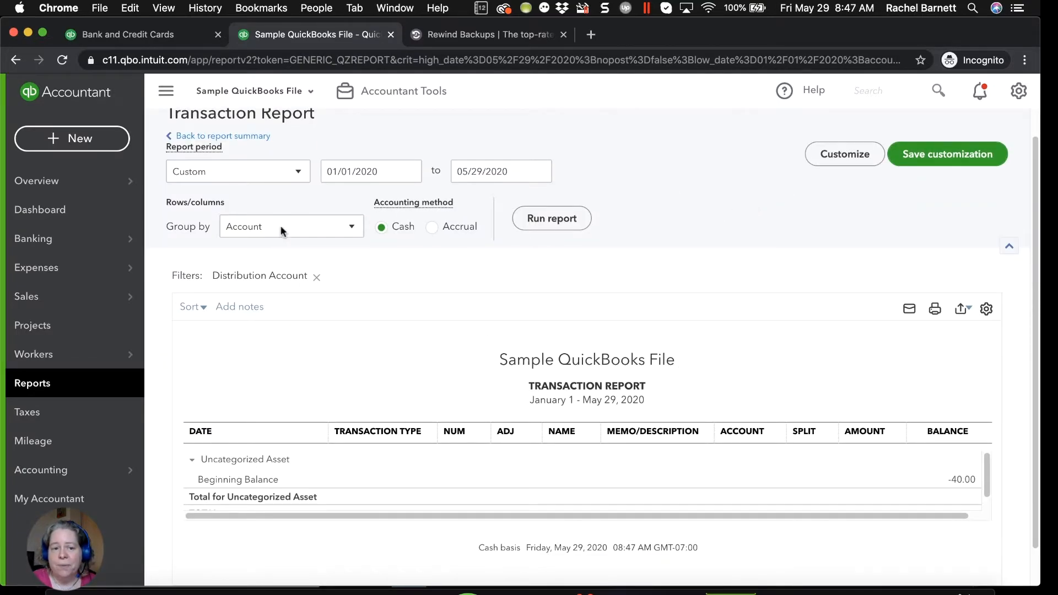
{"action": "left_click", "coordinate": [286, 175]}
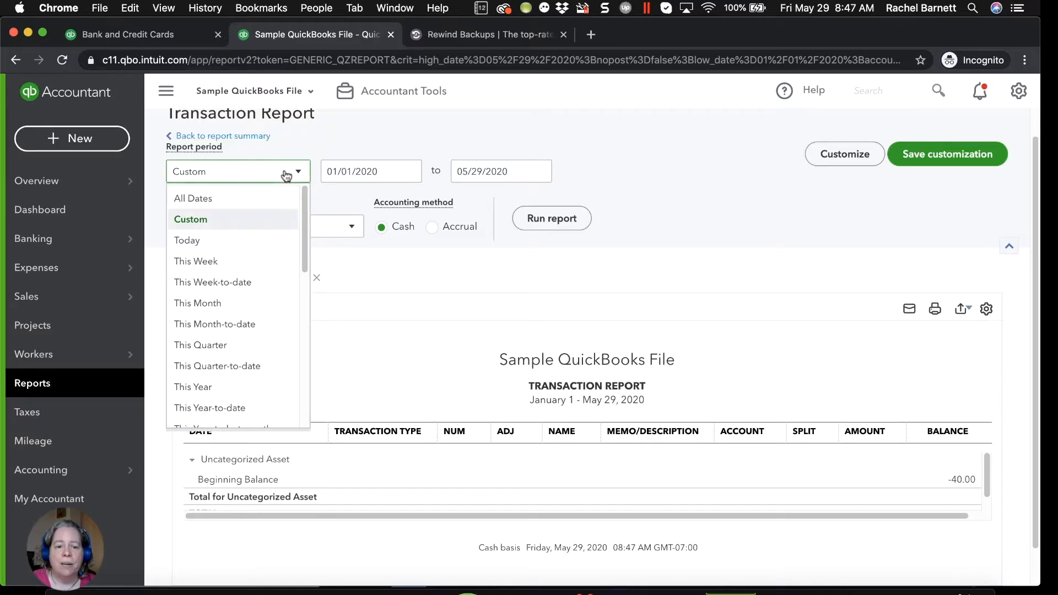
{"action": "left_click", "coordinate": [224, 199]}
{"action": "left_click", "coordinate": [551, 220]}
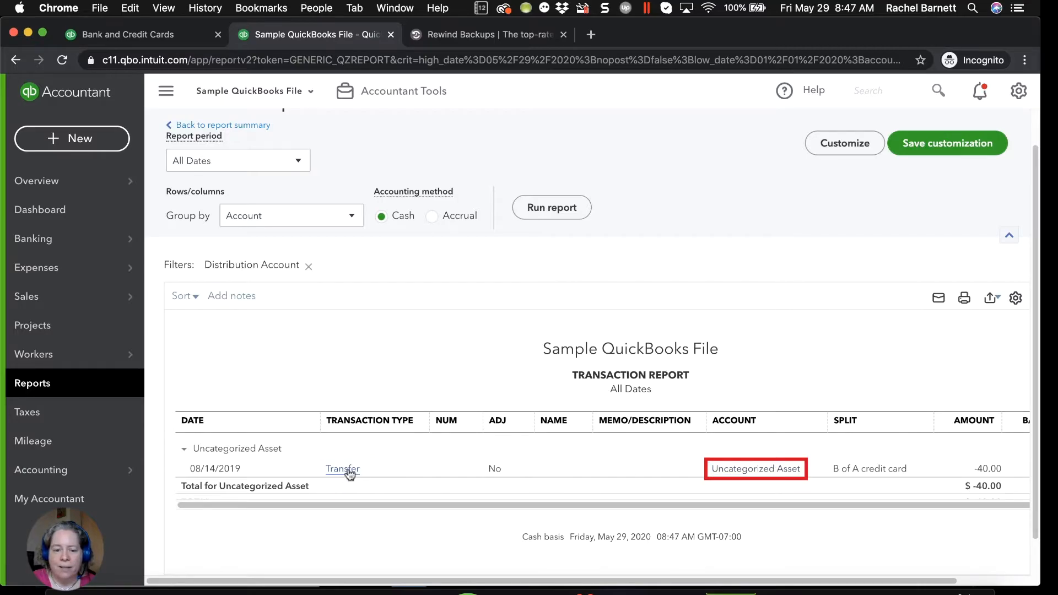
Open the 08/14/2019 transfer listed under Uncategorized Asset and examine its online banking match.
{"action": "left_click", "coordinate": [347, 473]}
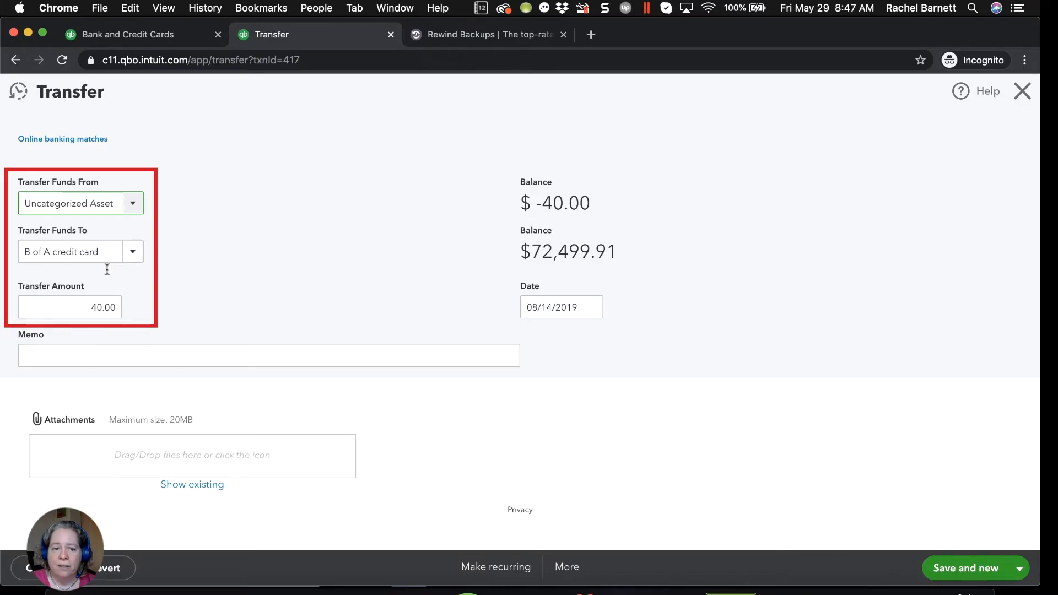
{"action": "left_click", "coordinate": [89, 141]}
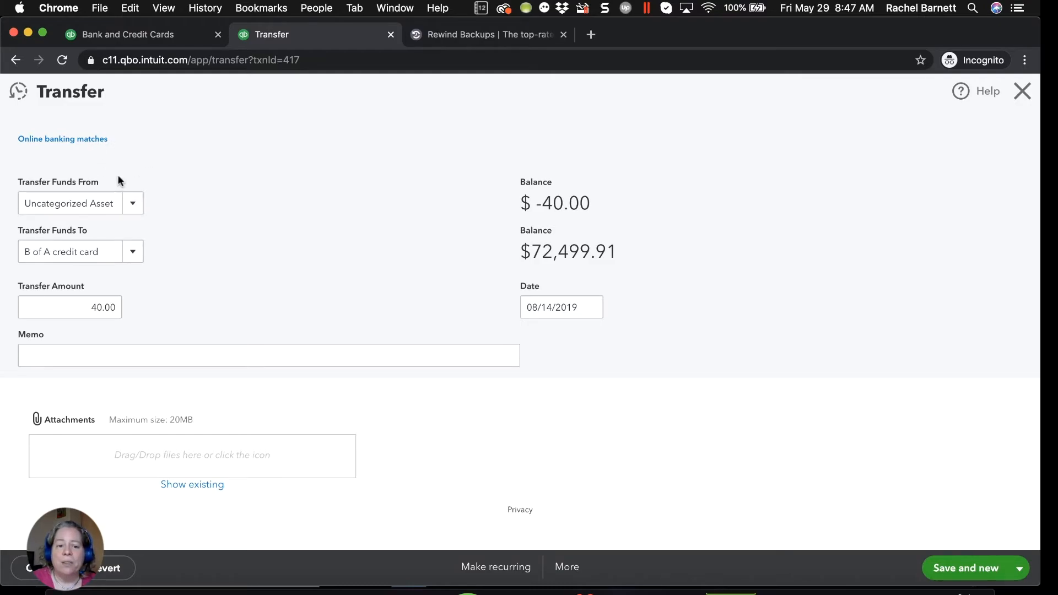
{"action": "left_click", "coordinate": [91, 144]}
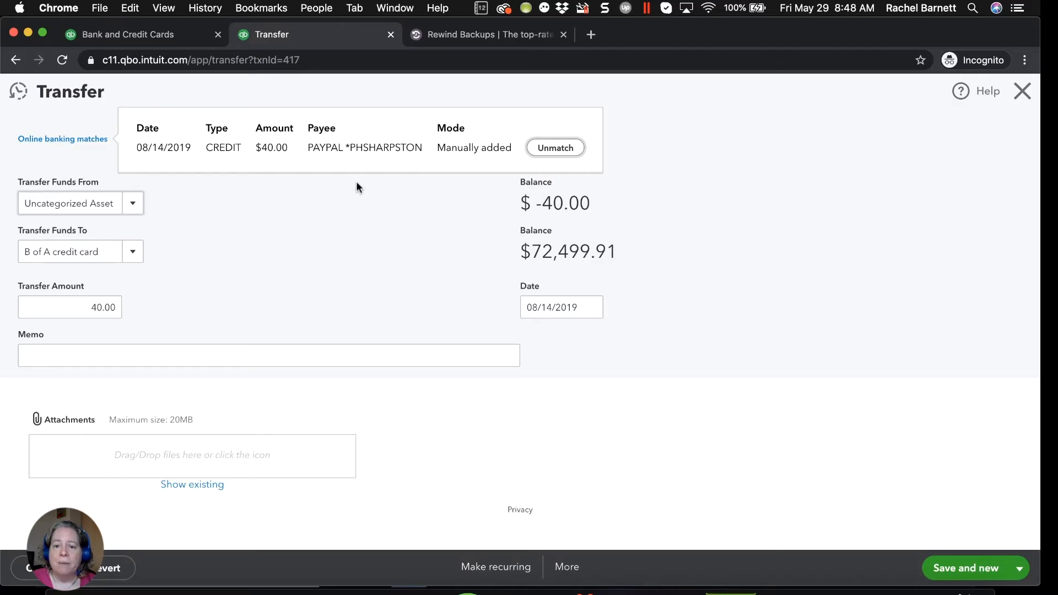
{"action": "left_click", "coordinate": [333, 204]}
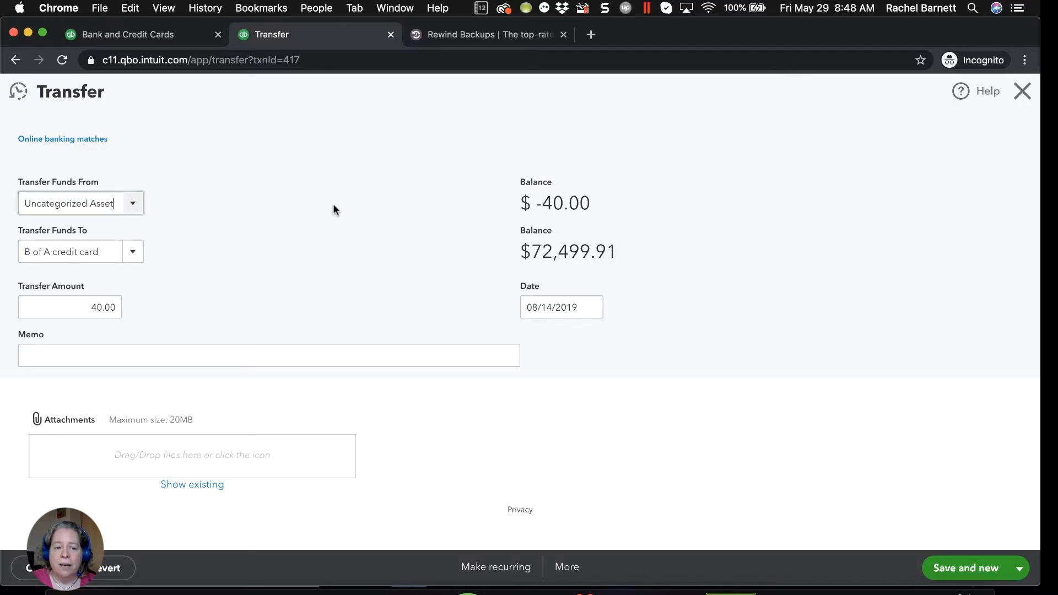
Examine which accounts are offered as the source of the 08/14/2019 transfer, leaving the selection as it is.
{"action": "left_click", "coordinate": [137, 208]}
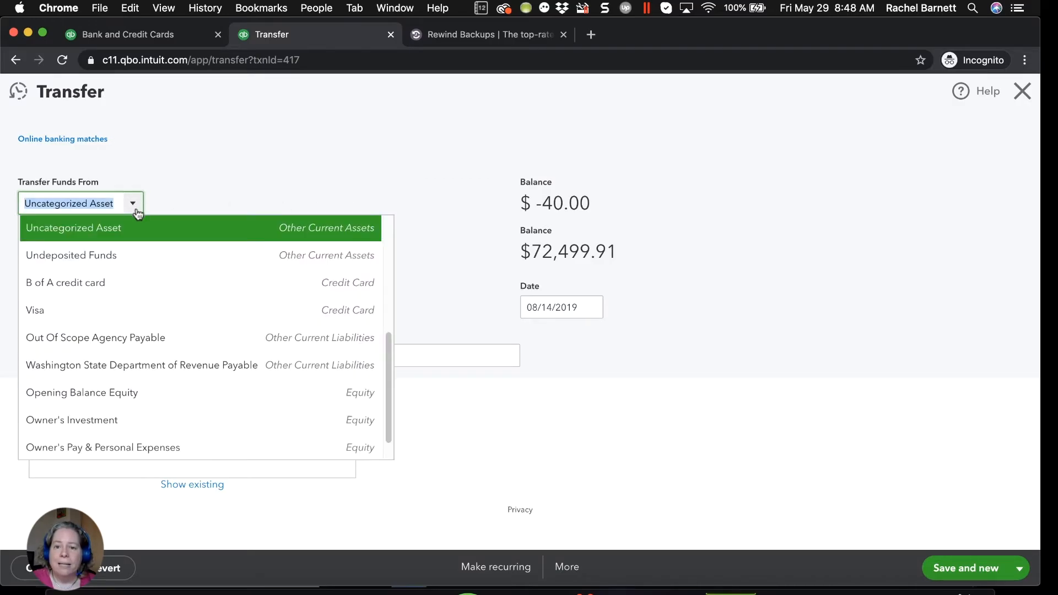
{"action": "scroll", "coordinate": [169, 293], "scroll_direction": "up", "scroll_amount": 5}
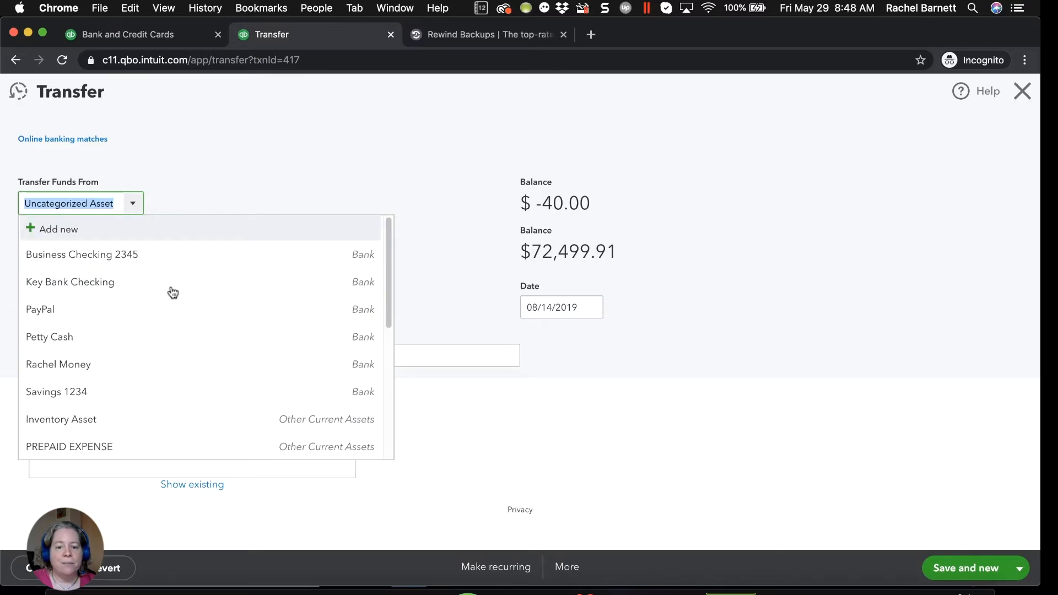
{"action": "scroll", "coordinate": [170, 293], "scroll_direction": "down", "scroll_amount": 5}
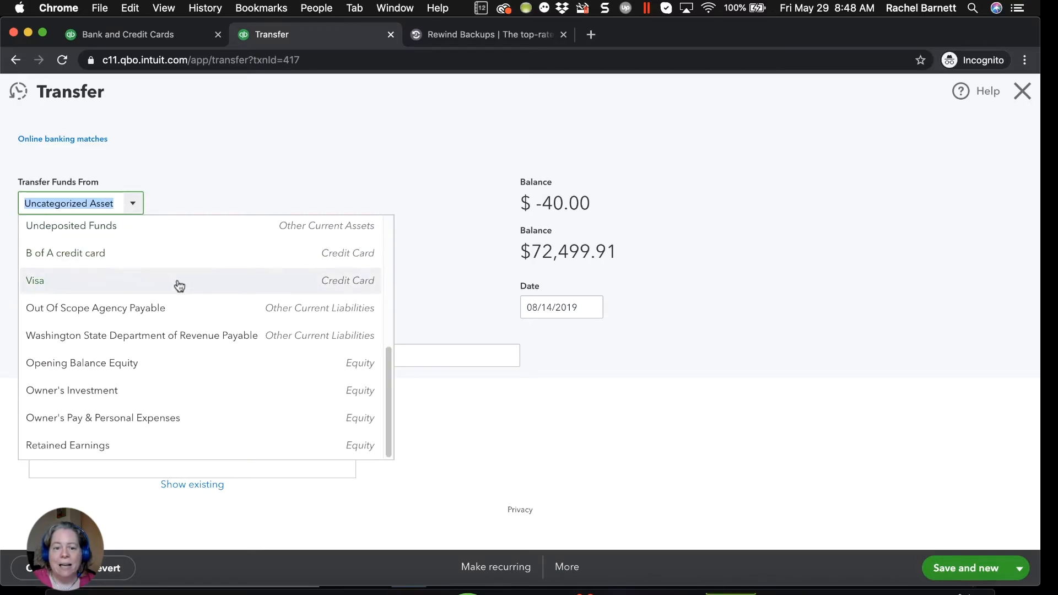
{"action": "scroll", "coordinate": [181, 322], "scroll_direction": "up", "scroll_amount": 5}
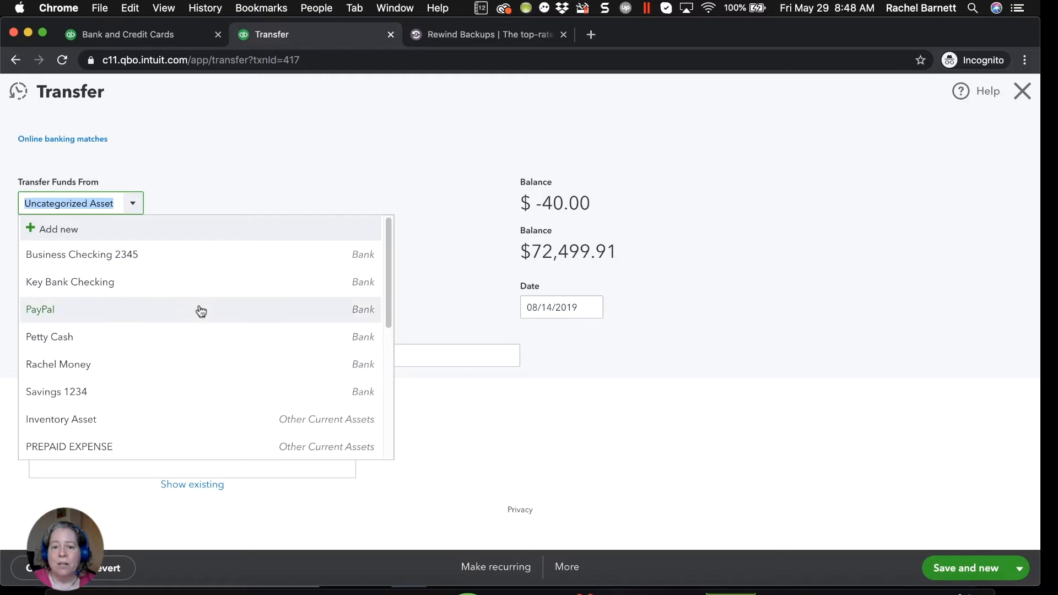
{"action": "left_click", "coordinate": [262, 164]}
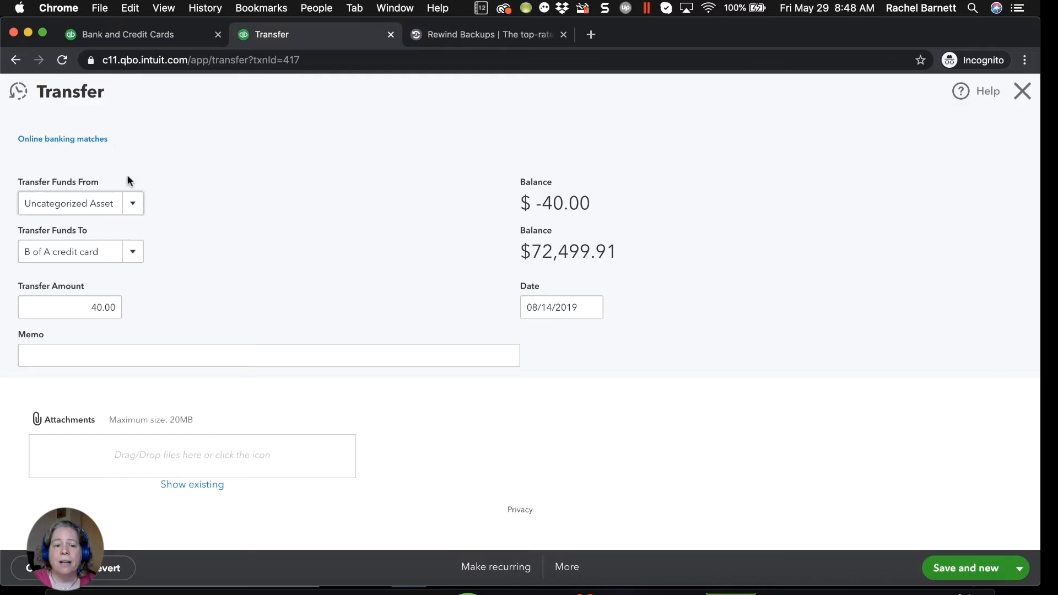
Look through the credit card, liability and equity accounts offered as the source of the transfer, without choosing one.
{"action": "left_click", "coordinate": [133, 207]}
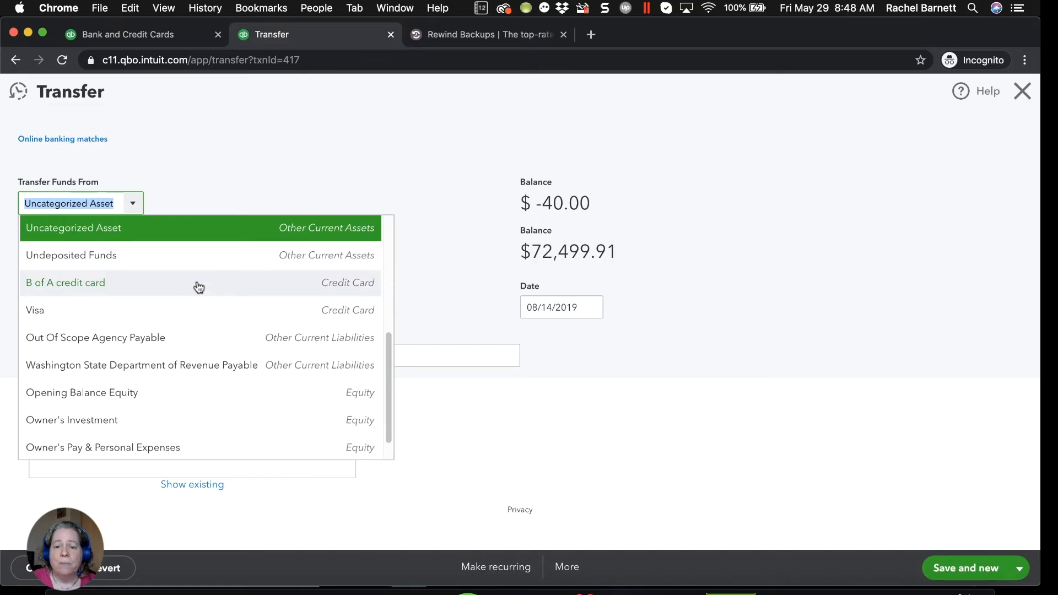
{"action": "scroll", "coordinate": [199, 287], "scroll_direction": "down", "scroll_amount": 1}
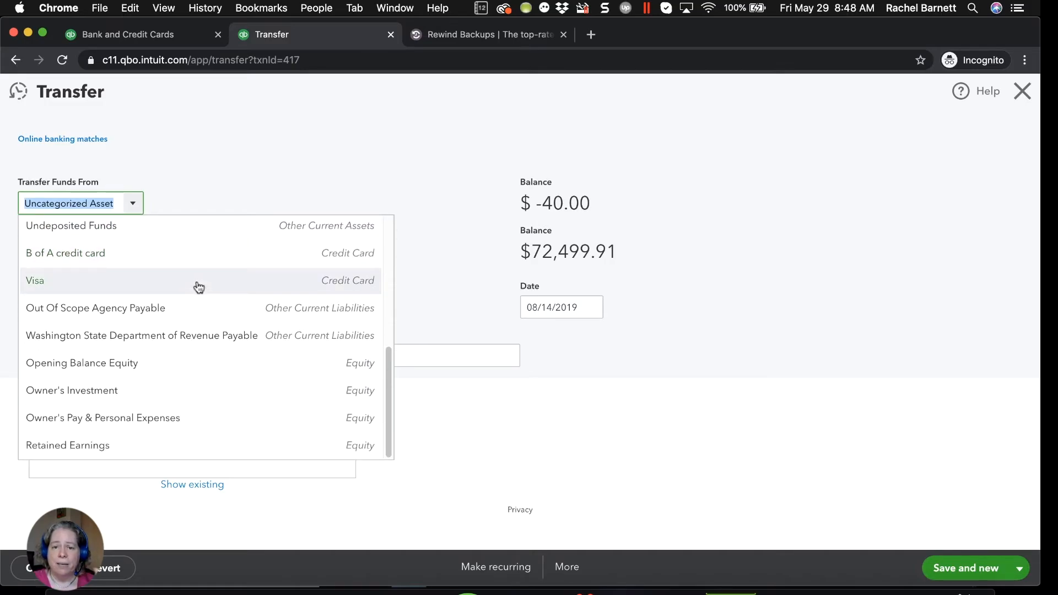
{"action": "left_click", "coordinate": [267, 164]}
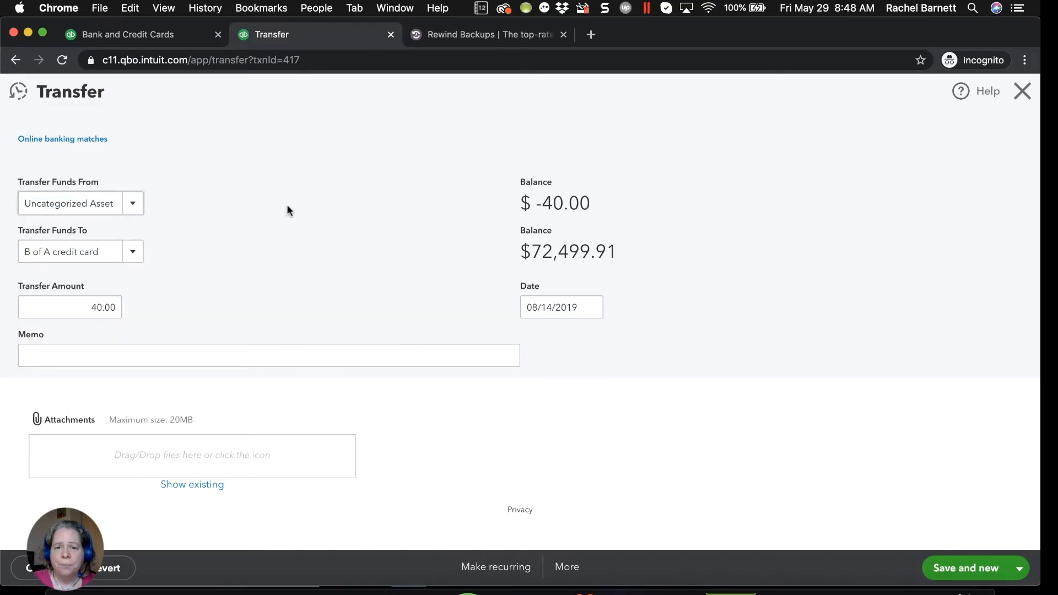
Delete the 08/14/2019 transfer of $40.00 from Uncategorized Asset to the B of A credit card.
{"action": "left_click", "coordinate": [567, 568]}
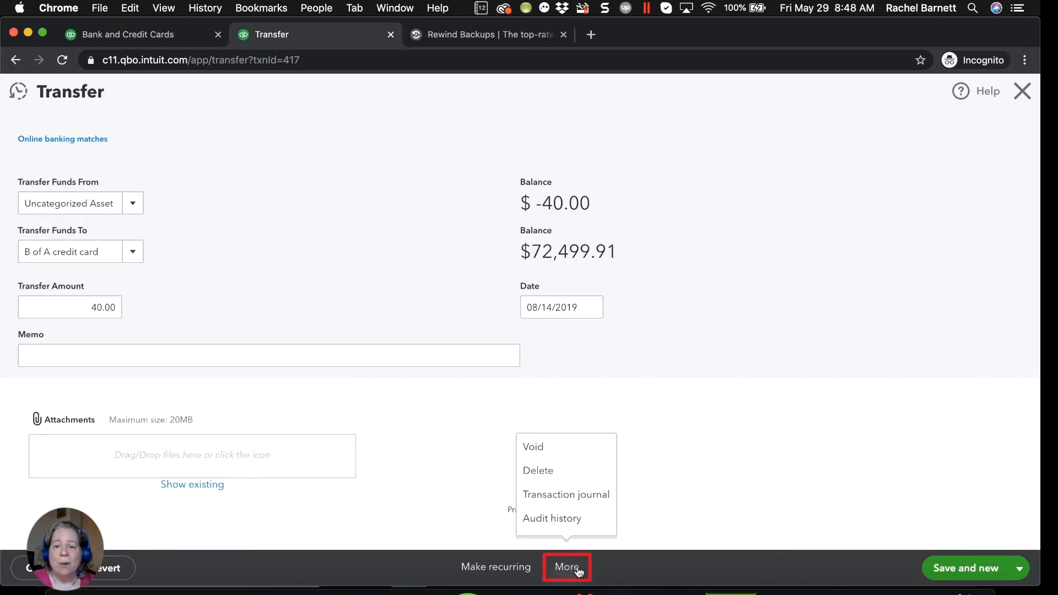
{"action": "left_click", "coordinate": [560, 483]}
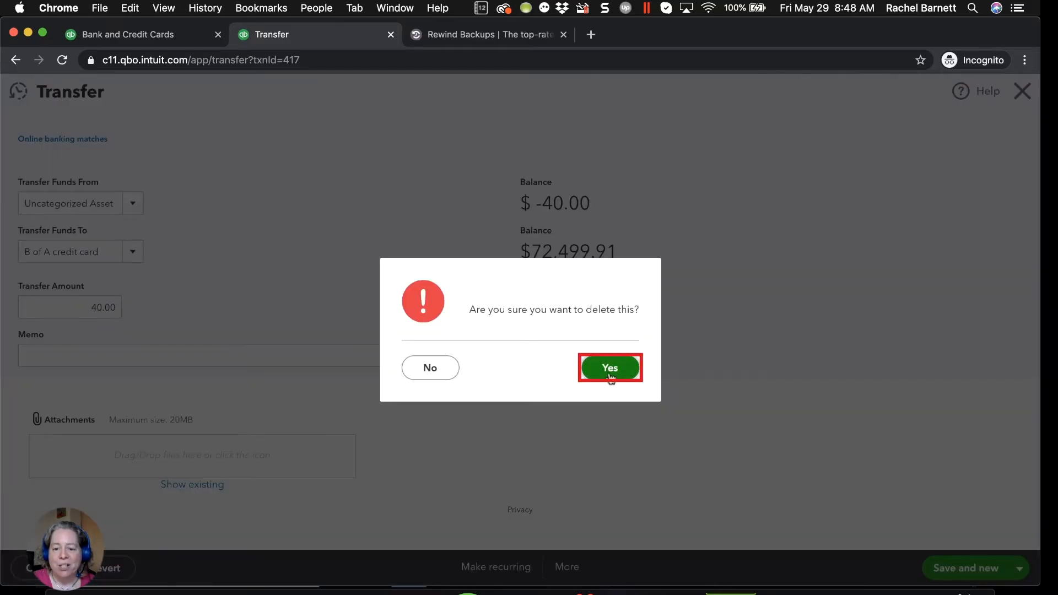
{"action": "left_click", "coordinate": [602, 372]}
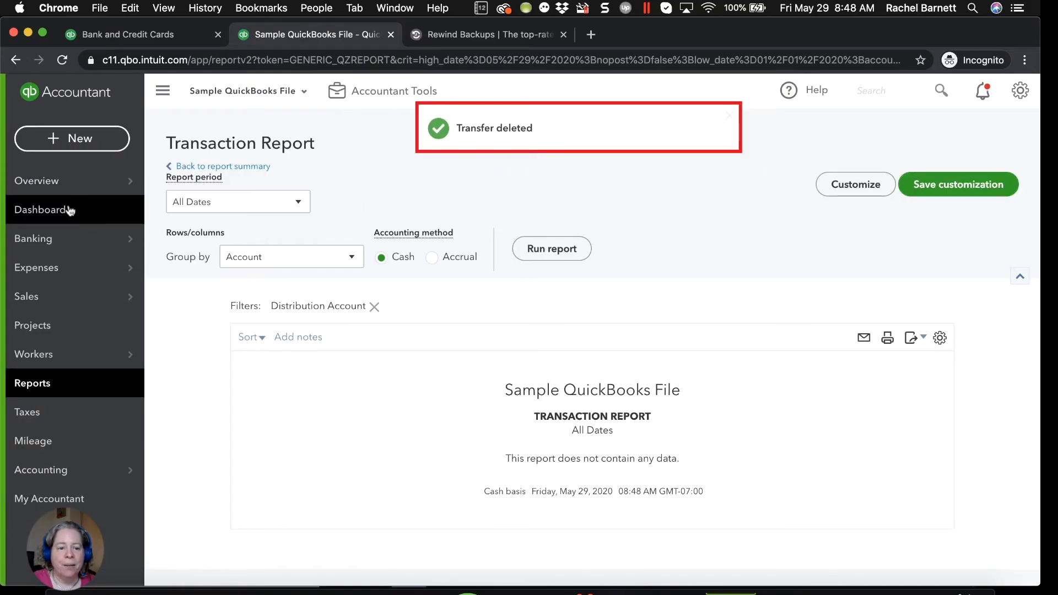
Return to the bank feed, open the B of A credit card's transactions for review, and sort them by date, oldest first.
{"action": "mouse_move", "coordinate": [43, 236]}
{"action": "left_click", "coordinate": [181, 242]}
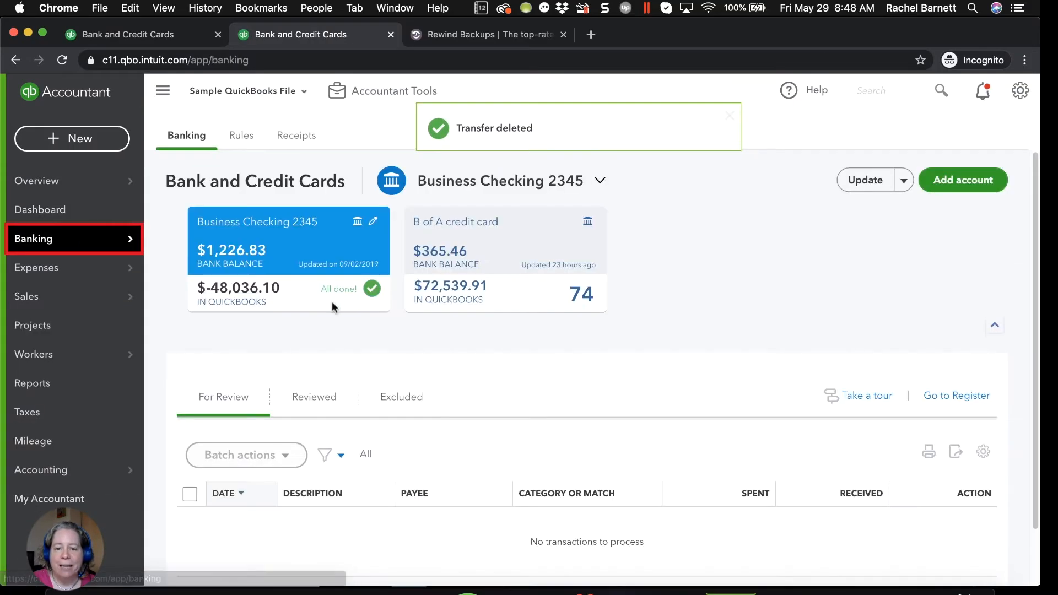
{"action": "left_click", "coordinate": [484, 268]}
{"action": "scroll", "coordinate": [509, 380], "scroll_direction": "down", "scroll_amount": 2}
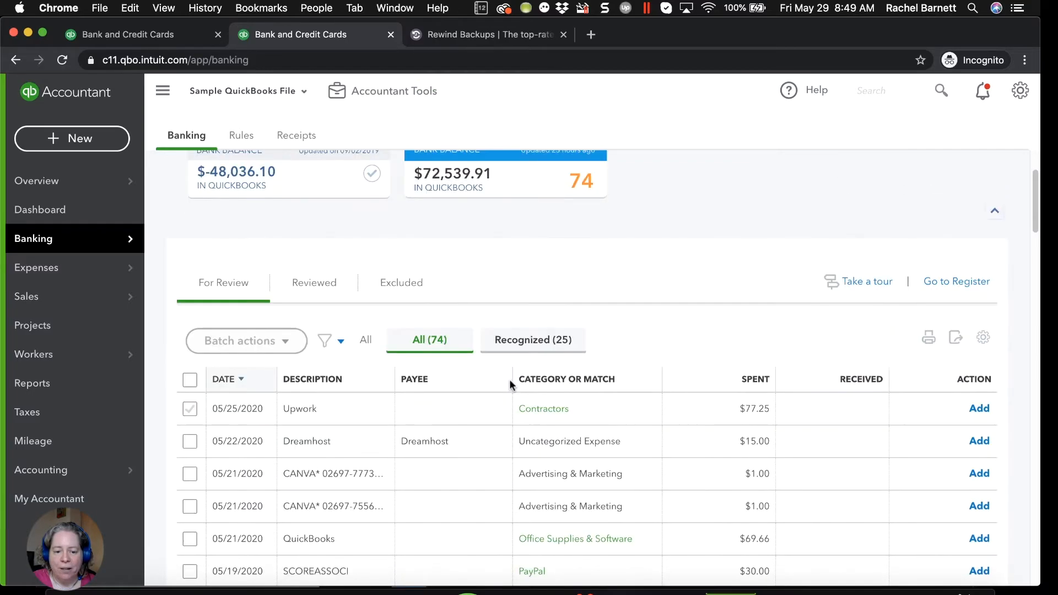
{"action": "left_click", "coordinate": [224, 380]}
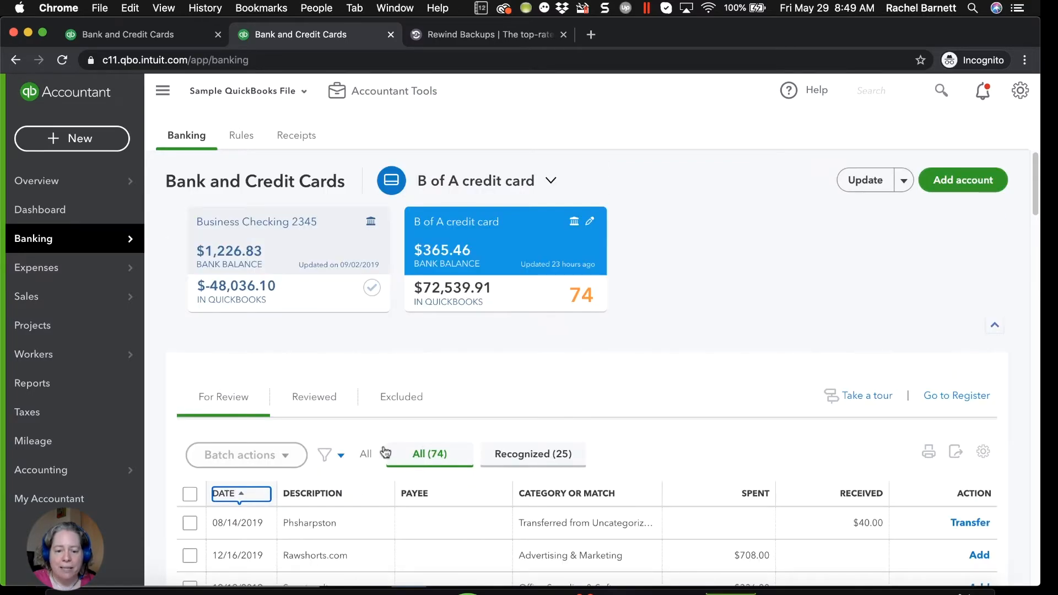
{"action": "scroll", "coordinate": [389, 449], "scroll_direction": "down", "scroll_amount": 1}
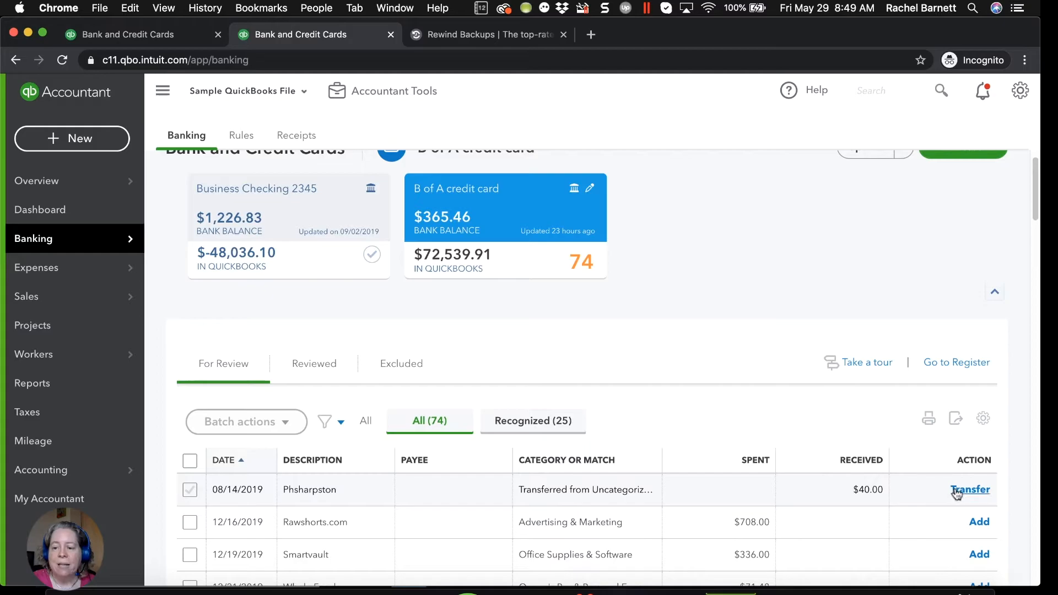
Expand the 08/14/2019 transaction for $40.00 and switch it from Record transfer to Add.
{"action": "left_click", "coordinate": [594, 490]}
{"action": "scroll", "coordinate": [595, 491], "scroll_direction": "down", "scroll_amount": 2}
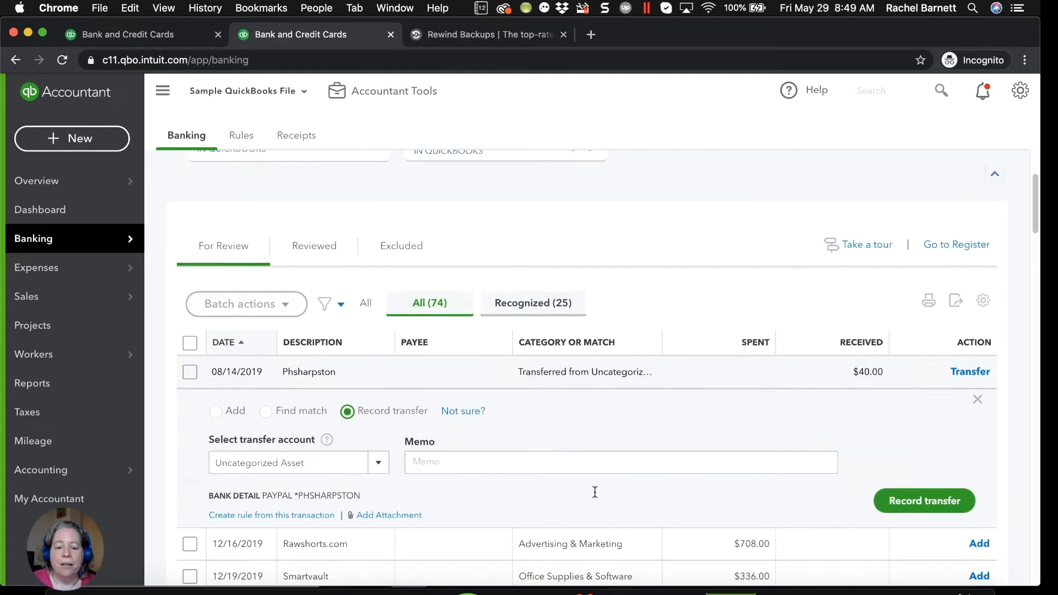
{"action": "left_click", "coordinate": [216, 412]}
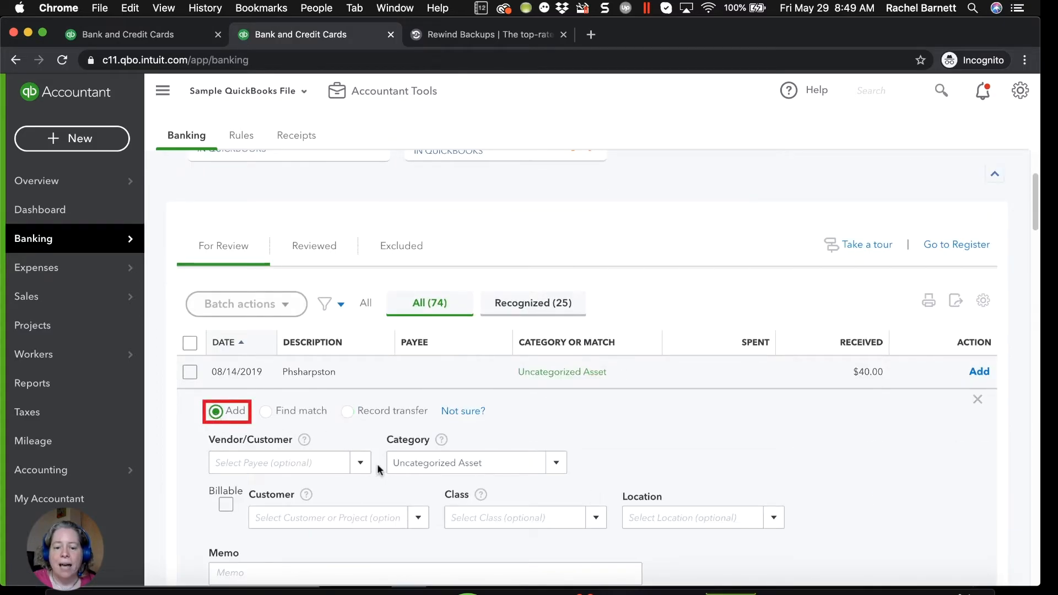
Set the category of the 08/14/2019 refund to Legal & Professional Services.
{"action": "left_click", "coordinate": [426, 464]}
{"action": "type", "text": "pro"}
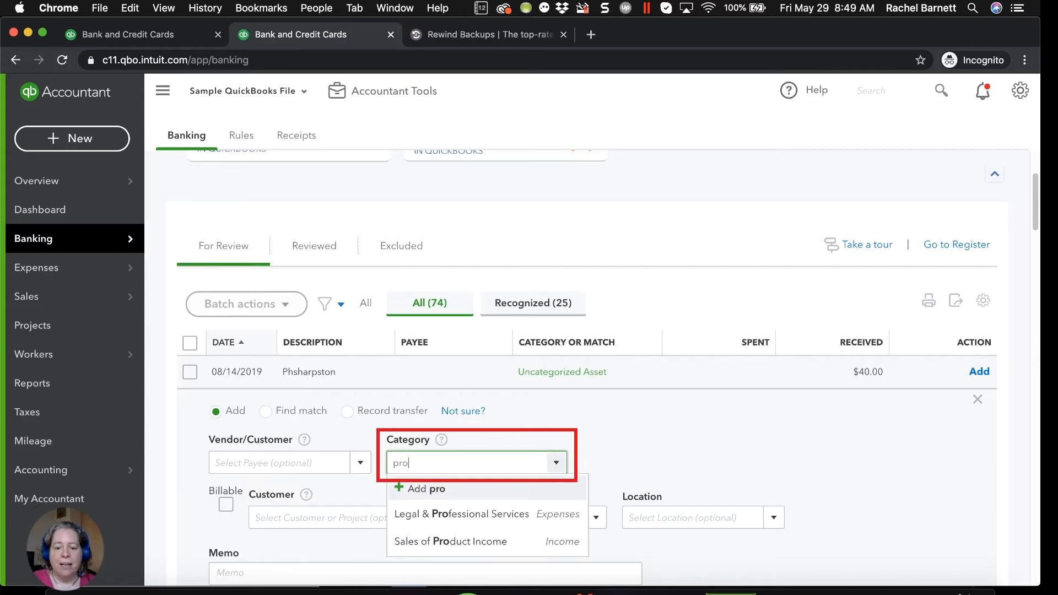
{"action": "left_click", "coordinate": [516, 513]}
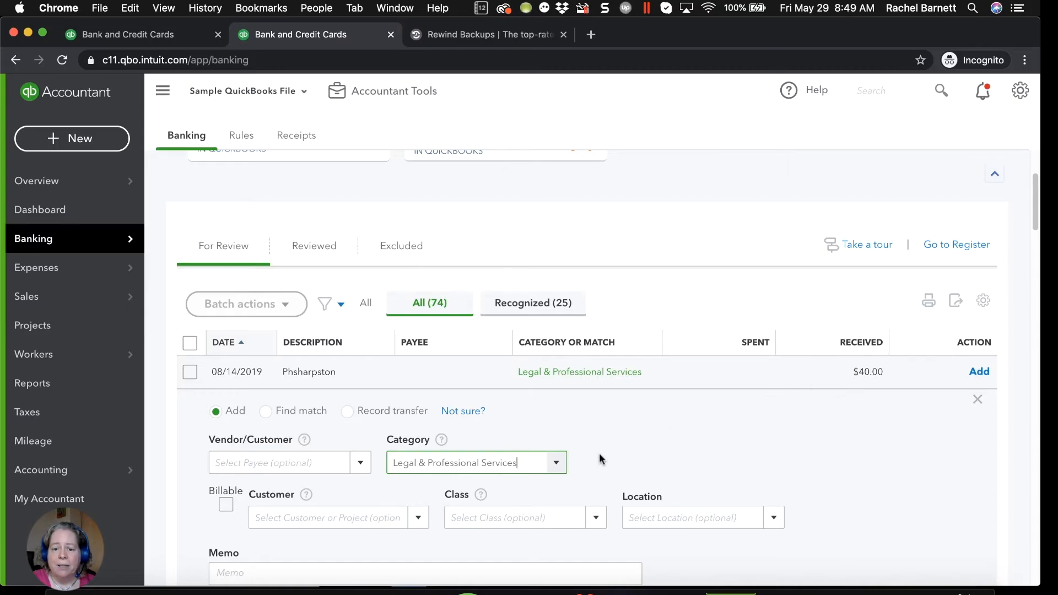
Change the category of the 08/14/2019 refund to the income account Billable Expense Income.
{"action": "left_click", "coordinate": [530, 460]}
{"action": "type", "text": "Ins"}
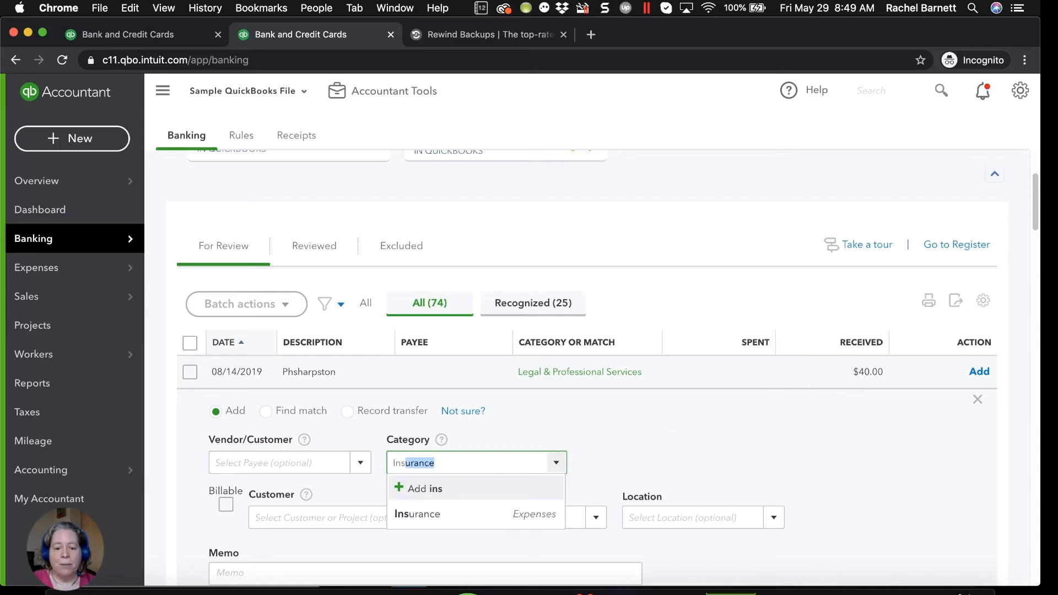
{"action": "key", "text": "BackSpace"}
{"action": "key", "text": "BackSpace"}
{"action": "key", "text": "BackSpace"}
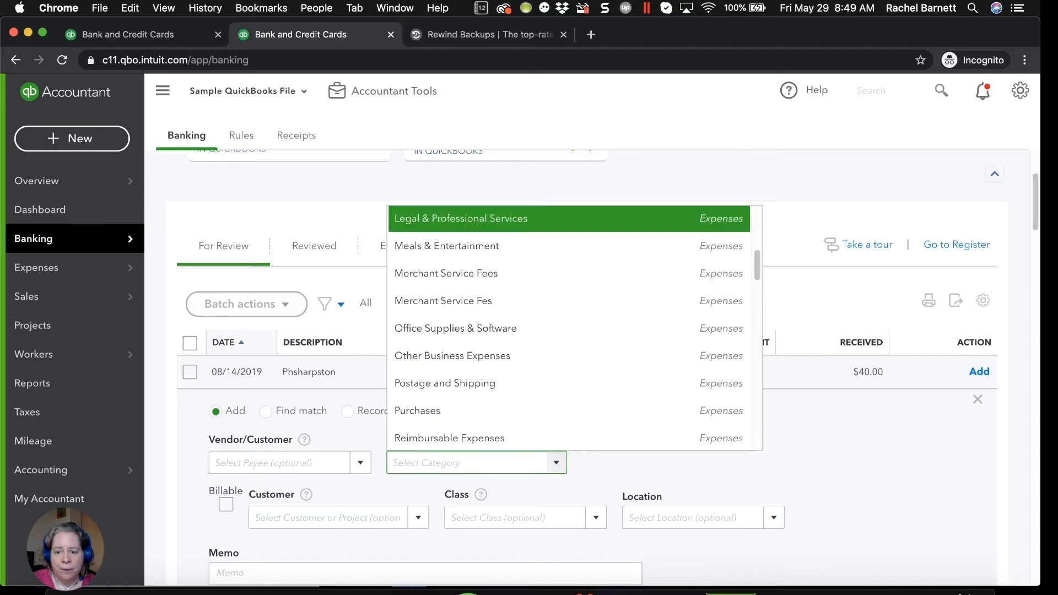
{"action": "left_click_drag", "start_coordinate": [758, 265], "coordinate": [756, 415]}
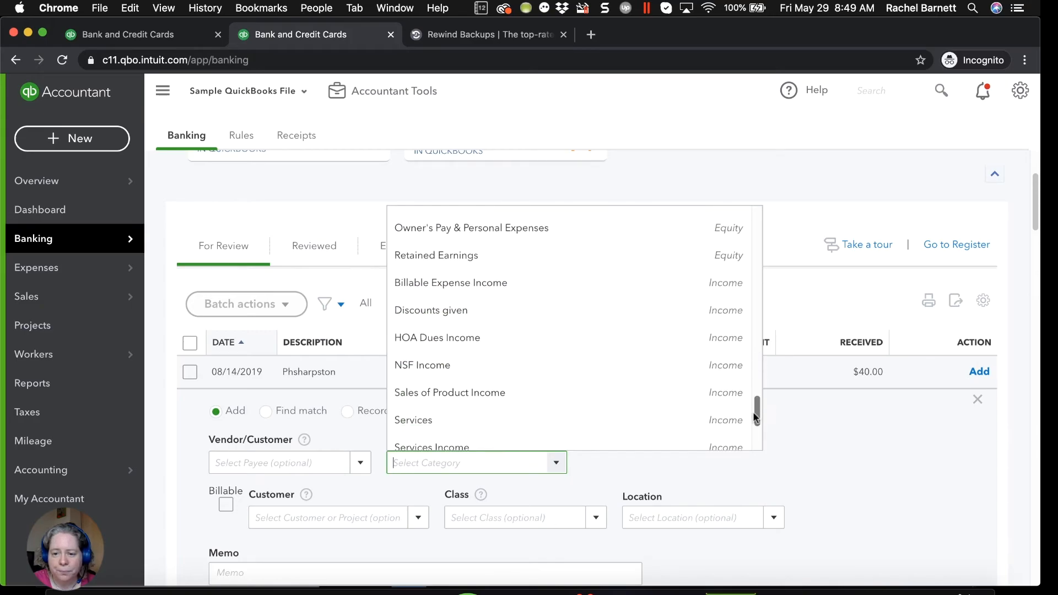
{"action": "left_click", "coordinate": [433, 284]}
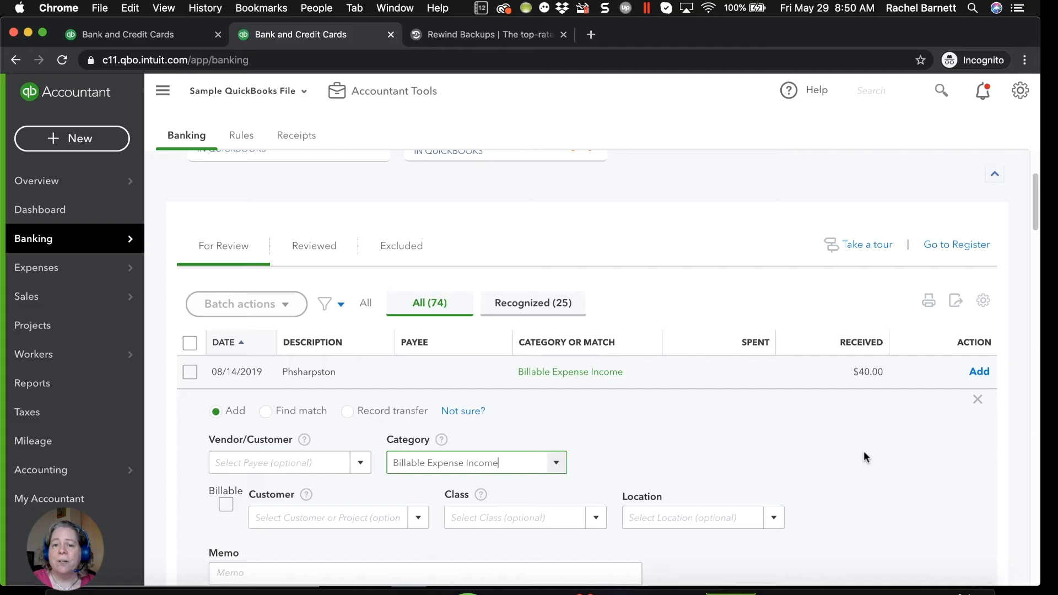
{"action": "scroll", "coordinate": [858, 455], "scroll_direction": "down", "scroll_amount": 1}
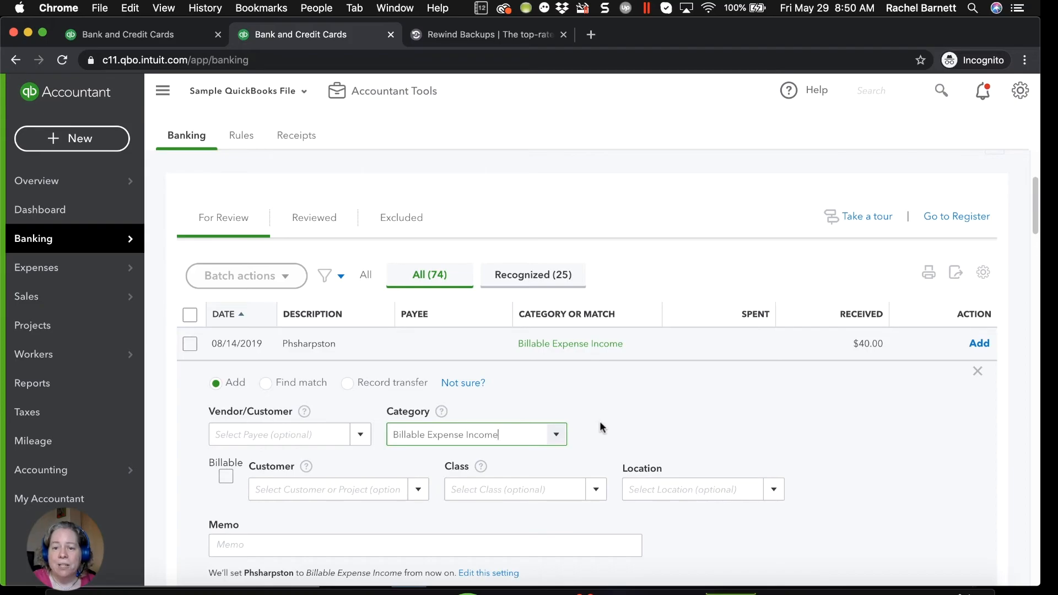
{"action": "scroll", "coordinate": [574, 422], "scroll_direction": "up", "scroll_amount": 3}
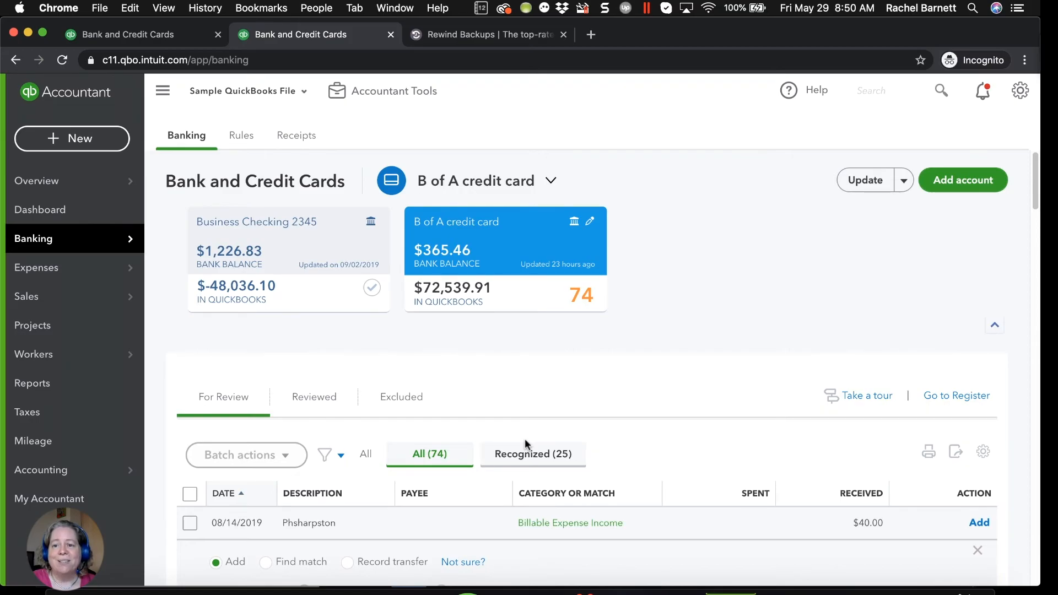
{"action": "scroll", "coordinate": [739, 323], "scroll_direction": "down", "scroll_amount": 1}
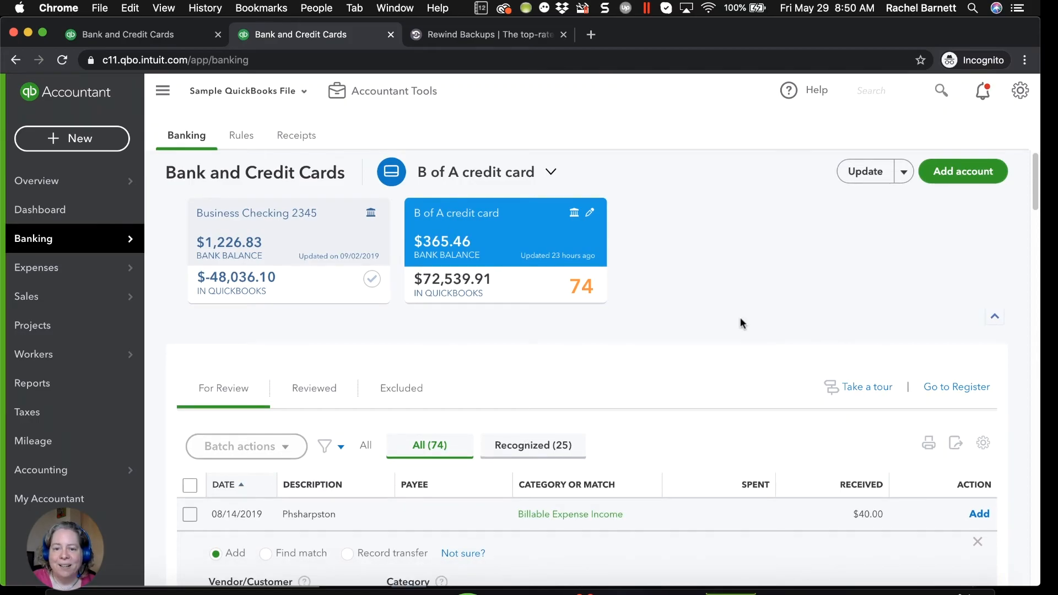
{"action": "scroll", "coordinate": [739, 323], "scroll_direction": "down", "scroll_amount": 1}
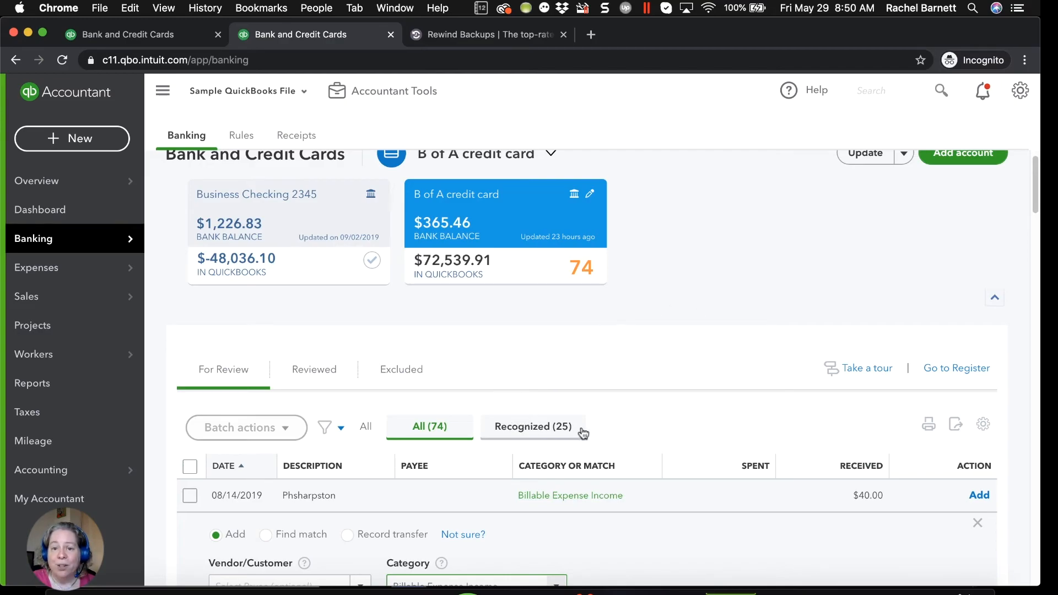
{"action": "scroll", "coordinate": [584, 431], "scroll_direction": "down", "scroll_amount": 1}
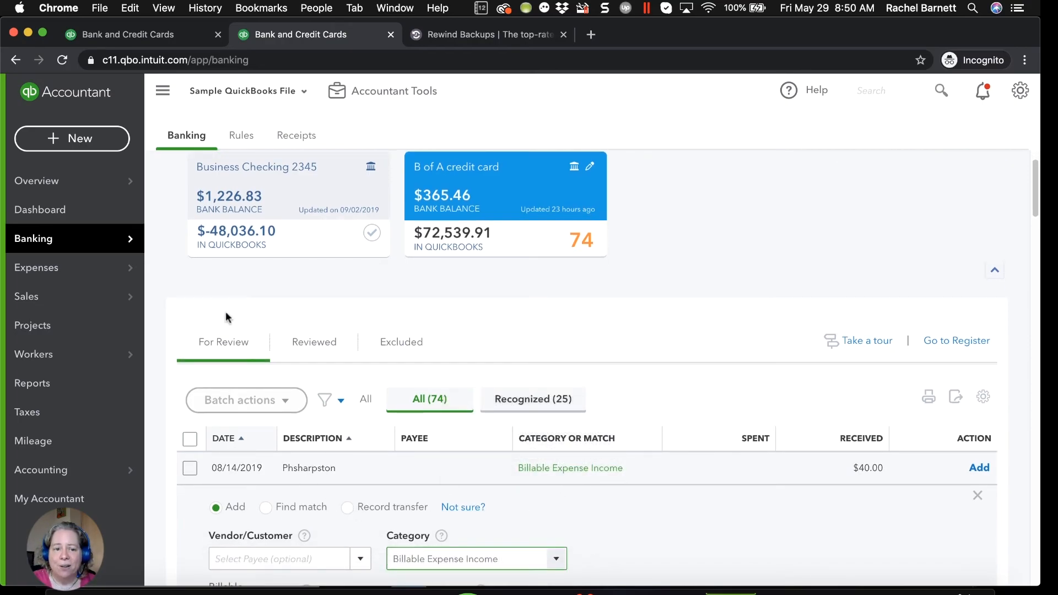
{"action": "mouse_move", "coordinate": [66, 237]}
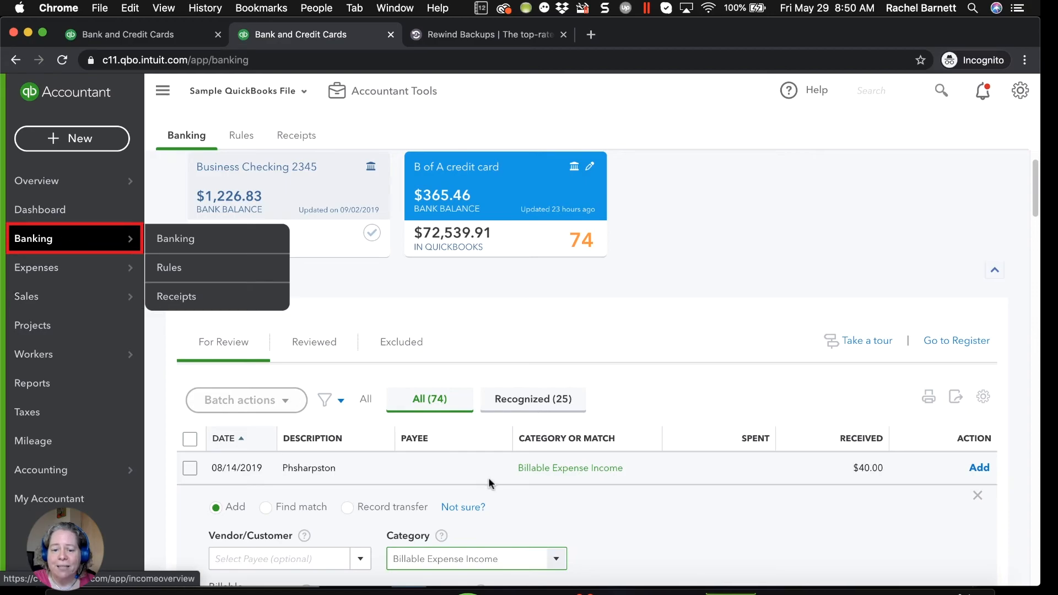
Switch the 08/14/2019 refund to Record transfer and back to Add, and review its remaining entry details.
{"action": "left_click", "coordinate": [354, 506]}
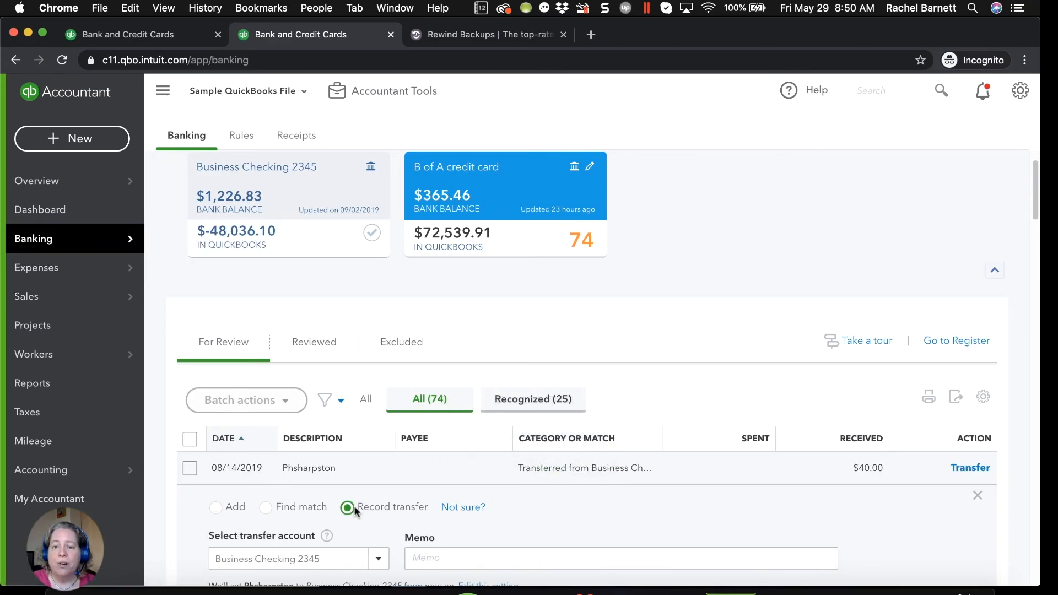
{"action": "left_click", "coordinate": [215, 508]}
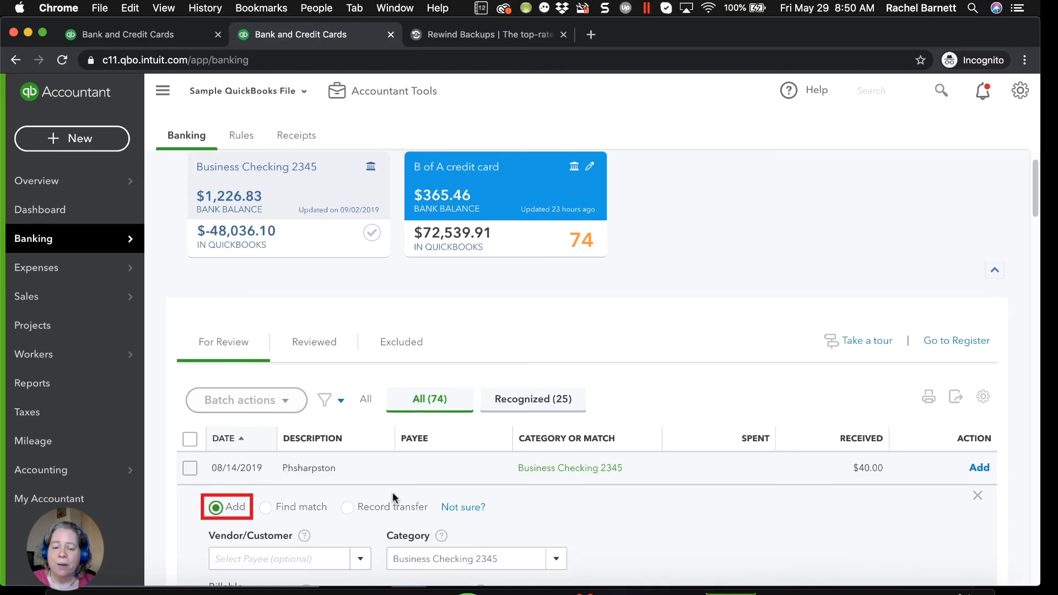
{"action": "scroll", "coordinate": [373, 498], "scroll_direction": "down", "scroll_amount": 1}
{"action": "scroll", "coordinate": [410, 532], "scroll_direction": "down", "scroll_amount": 1}
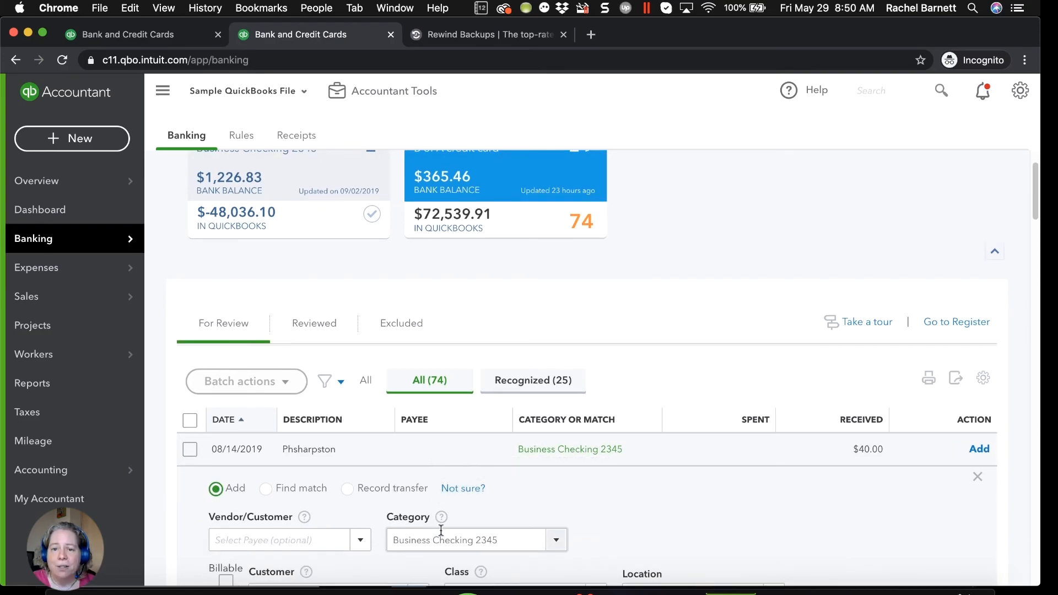
{"action": "scroll", "coordinate": [501, 521], "scroll_direction": "down", "scroll_amount": 2}
{"action": "scroll", "coordinate": [501, 522], "scroll_direction": "down", "scroll_amount": 1}
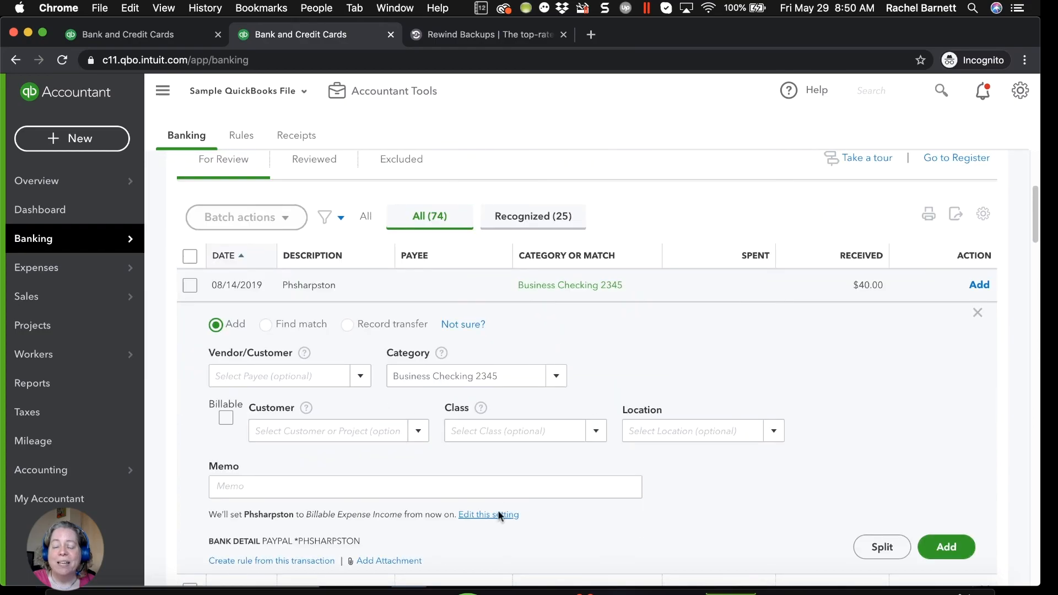